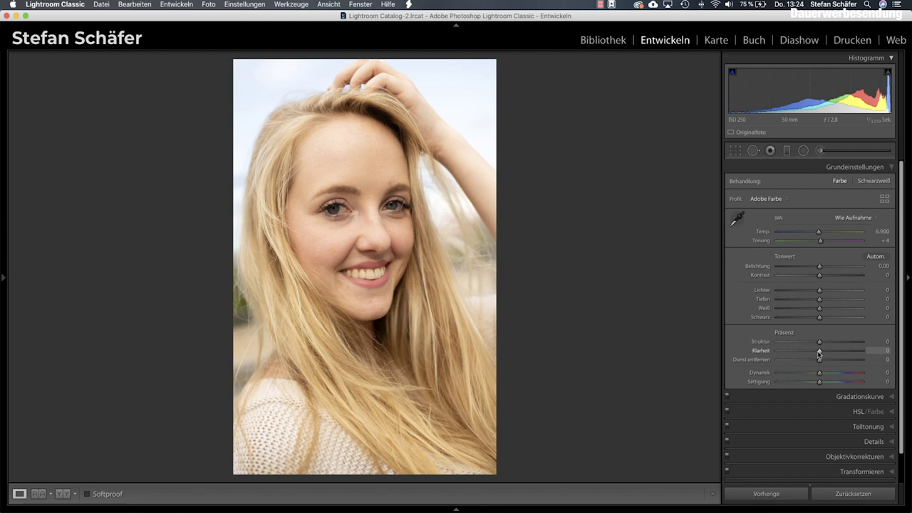
Preview Klarheit and Struktur at +100 each, then return both to about 0.
{"action": "left_click_drag", "start_coordinate": [819, 352], "coordinate": [868, 352]}
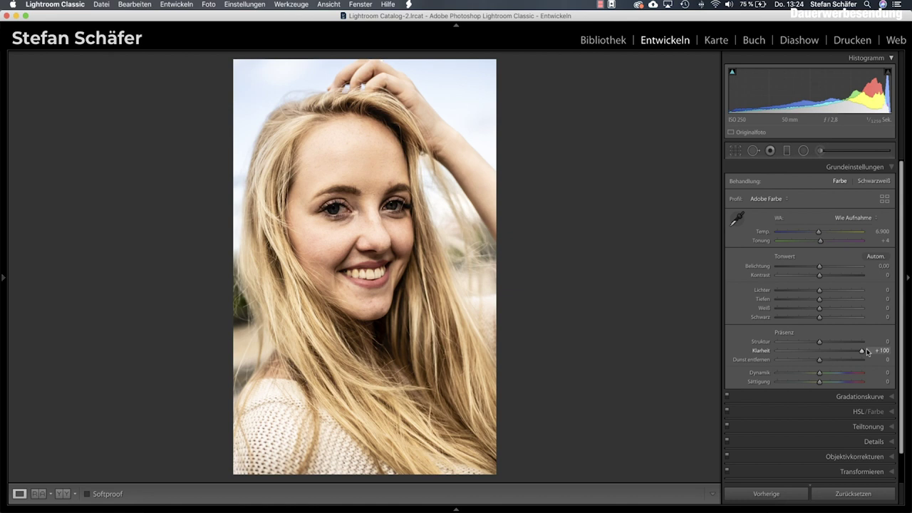
{"action": "left_click_drag", "start_coordinate": [863, 352], "coordinate": [820, 352]}
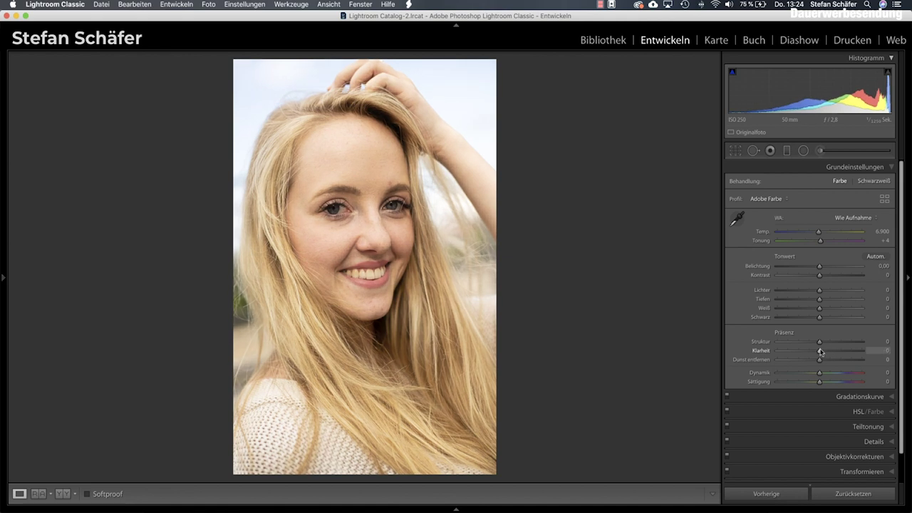
{"action": "left_click_drag", "start_coordinate": [819, 343], "coordinate": [883, 343]}
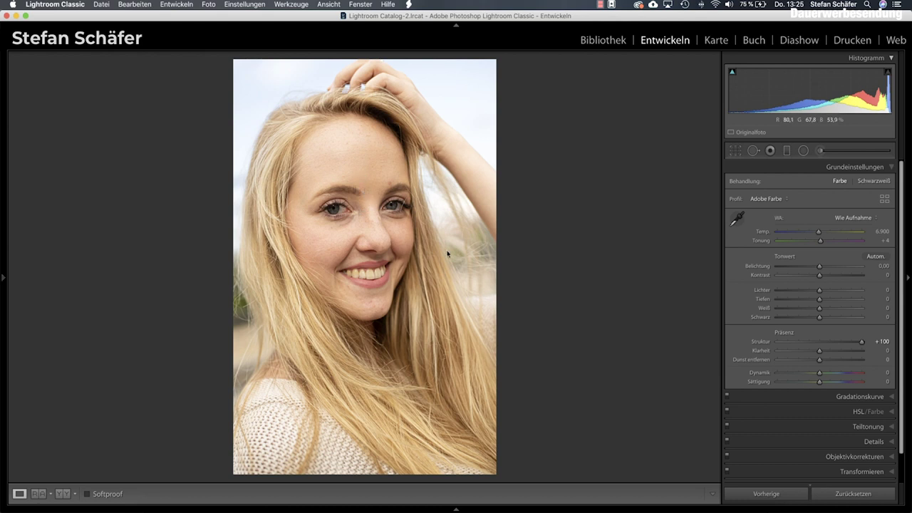
{"action": "left_click_drag", "start_coordinate": [860, 343], "coordinate": [819, 343]}
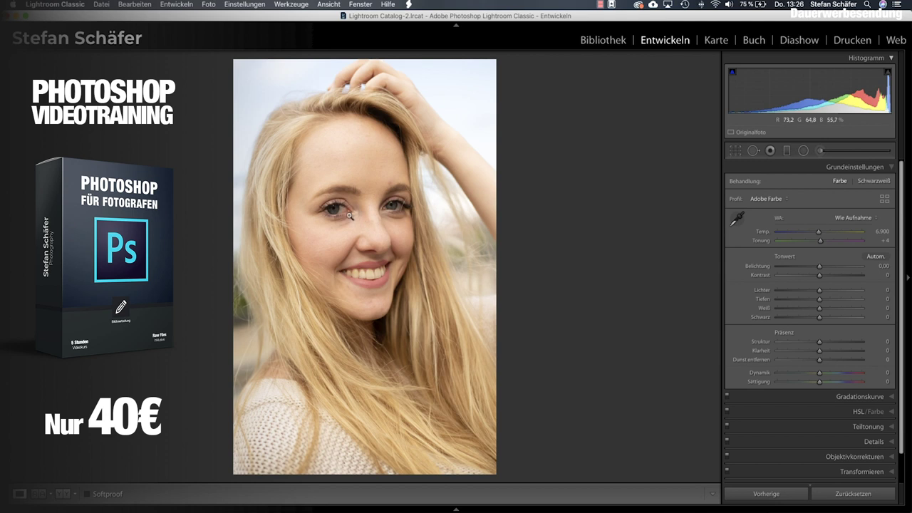
Set Kontrast to +20, Tiefen to +12 and Sättigung to −6 in Grundeinstellungen.
{"action": "mouse_move", "coordinate": [819, 275]}
{"action": "left_mouse_down"}
{"action": "mouse_move", "coordinate": [830, 277]}
{"action": "mouse_move", "coordinate": [825, 300]}
{"action": "left_mouse_up"}
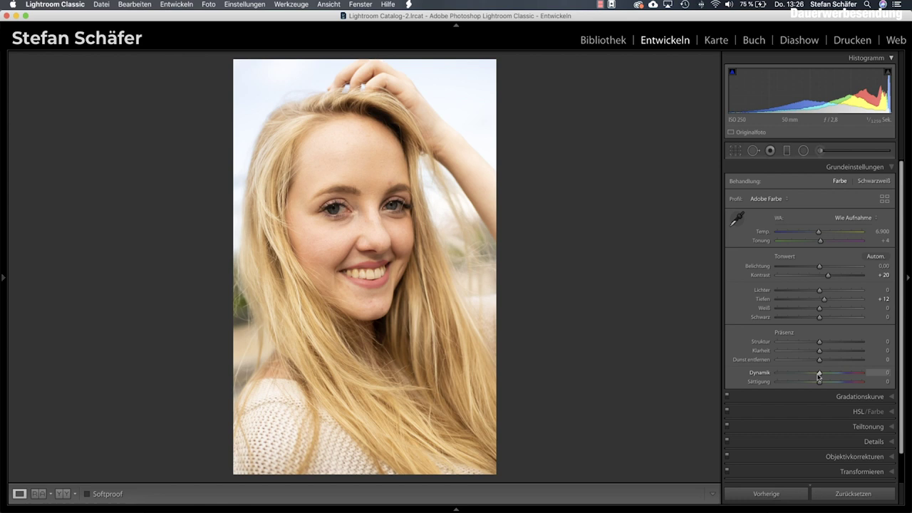
{"action": "left_click_drag", "start_coordinate": [817, 383], "coordinate": [816, 382]}
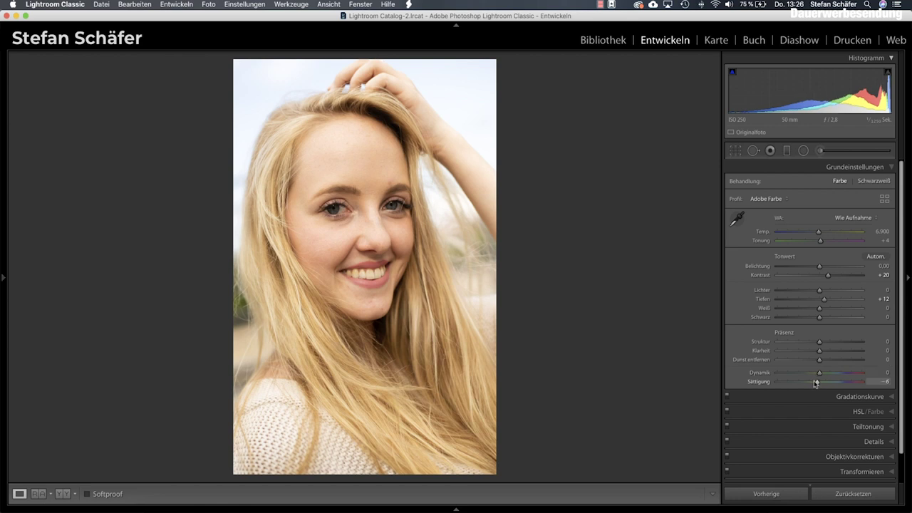
{"action": "left_click", "coordinate": [848, 411]}
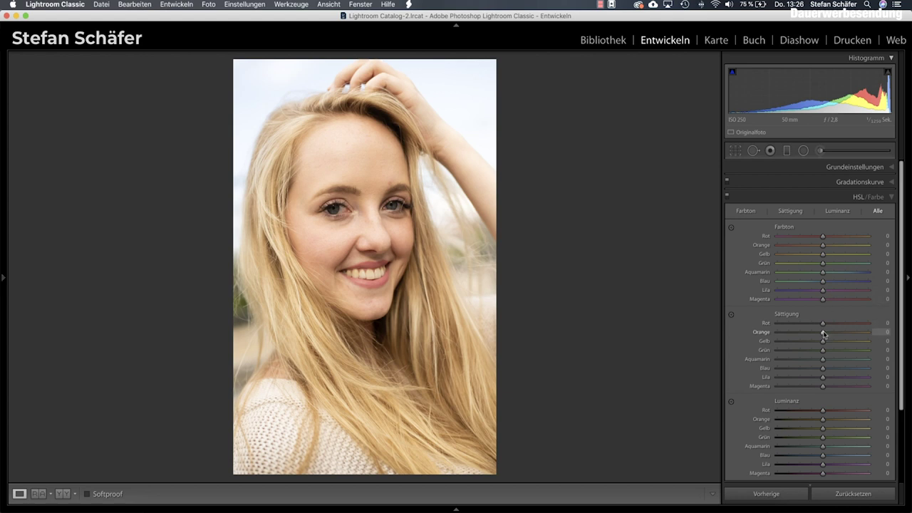
Set Orange/Gelb saturation to −7/−16 and Rot, Orange, Gelb hues to −6, −4, −7.
{"action": "left_click_drag", "start_coordinate": [824, 333], "coordinate": [815, 342]}
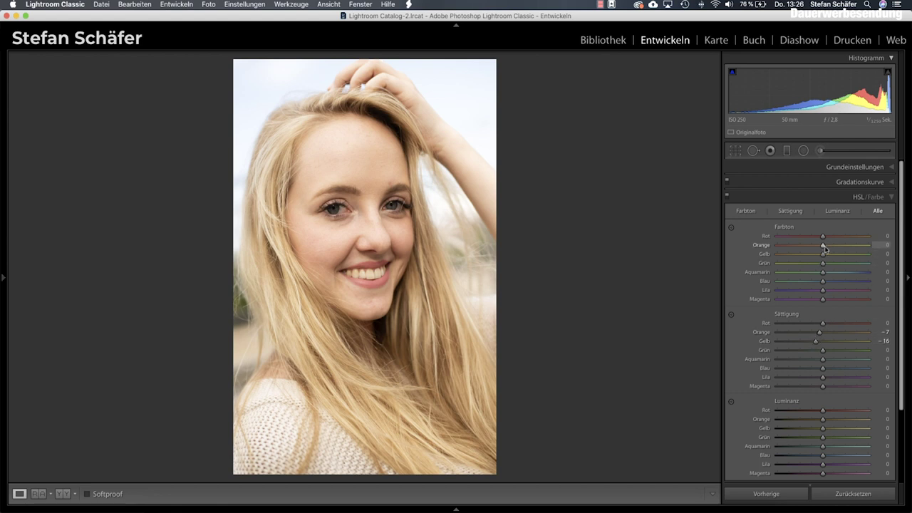
{"action": "left_click_drag", "start_coordinate": [821, 255], "coordinate": [819, 255]}
{"action": "left_click_drag", "start_coordinate": [822, 237], "coordinate": [821, 247]}
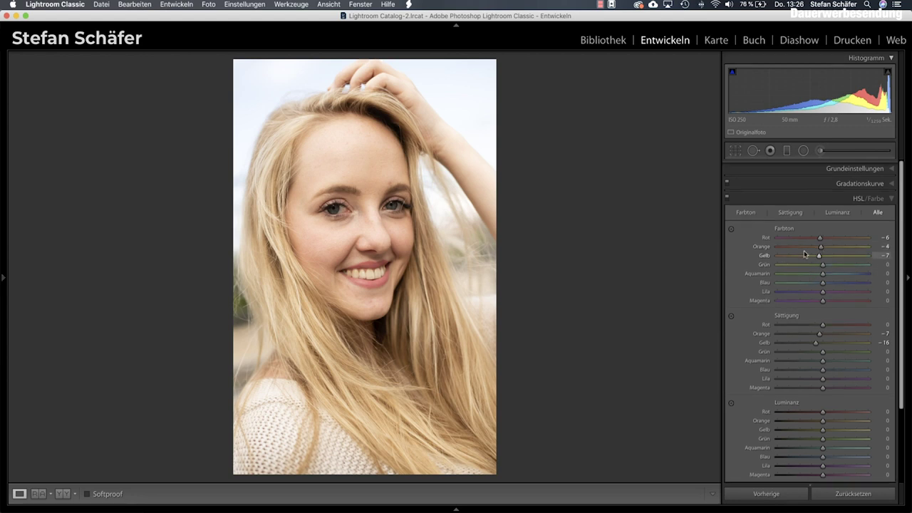
{"action": "left_click", "coordinate": [848, 167]}
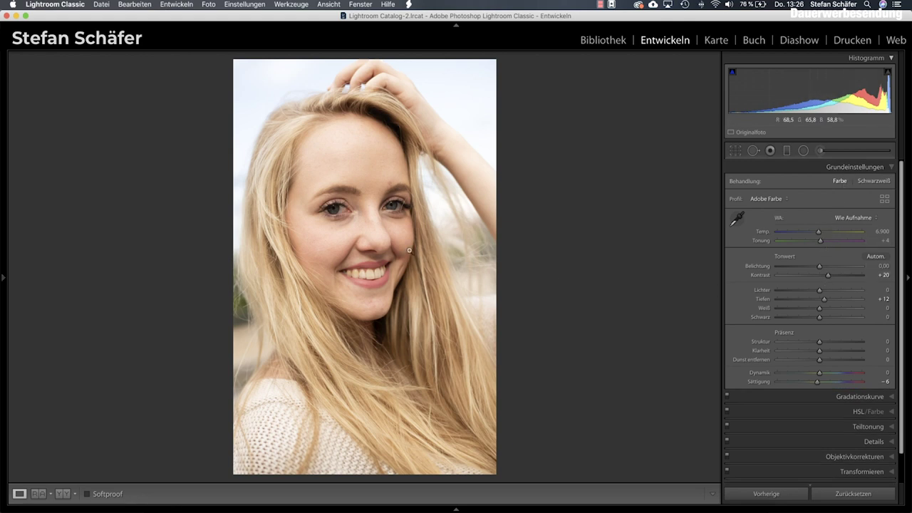
Zoom to 1:1 on the forehead and eyes, then lower Struktur to −99.
{"action": "left_click", "coordinate": [359, 219]}
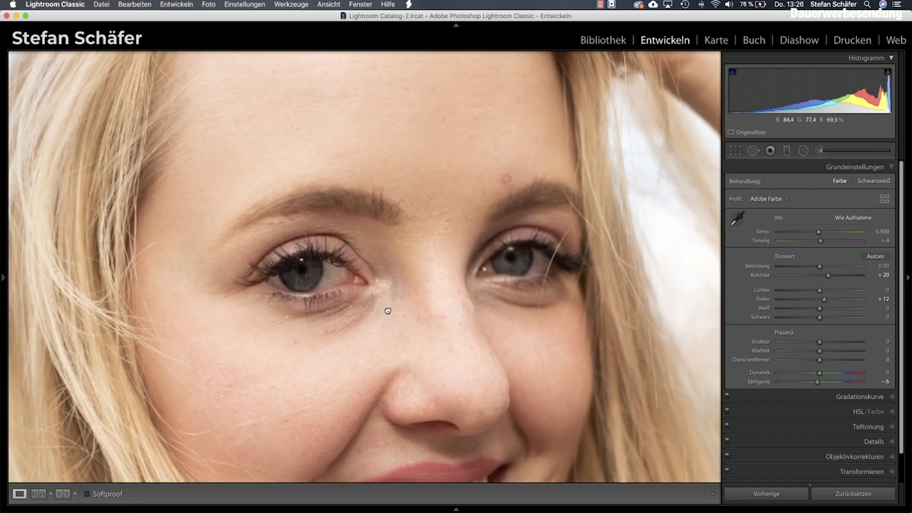
{"action": "left_click_drag", "start_coordinate": [365, 234], "coordinate": [387, 312]}
{"action": "left_click_drag", "start_coordinate": [374, 167], "coordinate": [391, 214]}
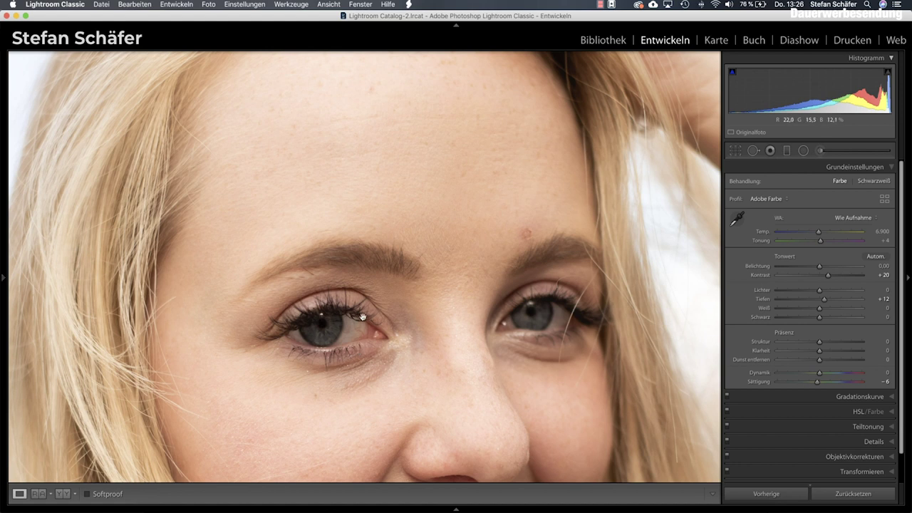
{"action": "left_click_drag", "start_coordinate": [380, 157], "coordinate": [392, 186]}
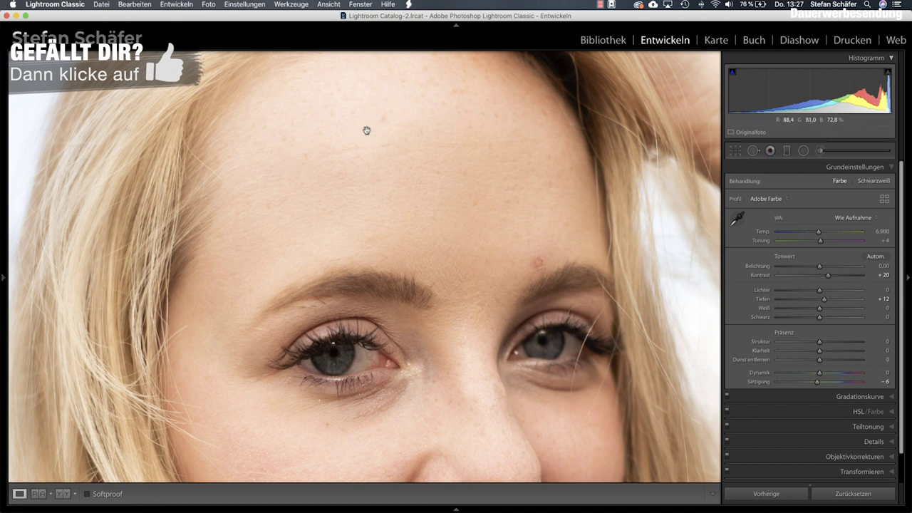
{"action": "left_click_drag", "start_coordinate": [342, 112], "coordinate": [358, 141]}
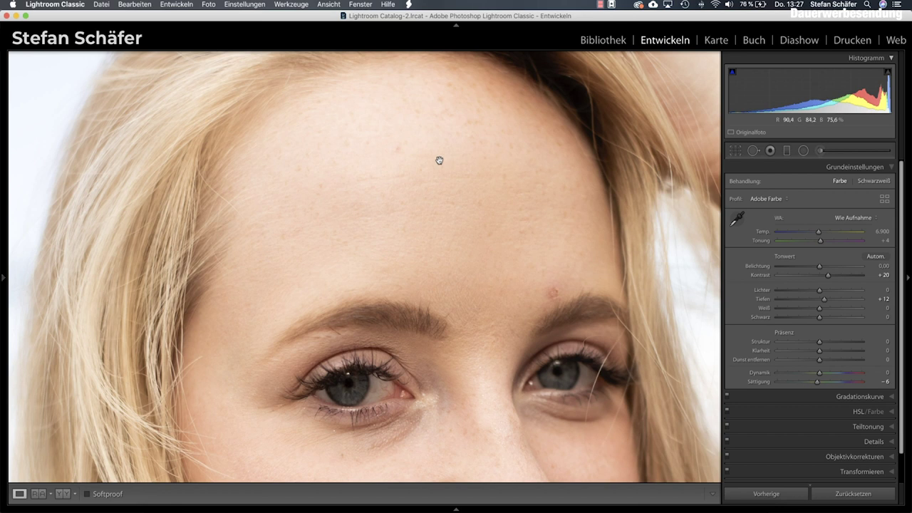
{"action": "left_click_drag", "start_coordinate": [438, 212], "coordinate": [437, 208]}
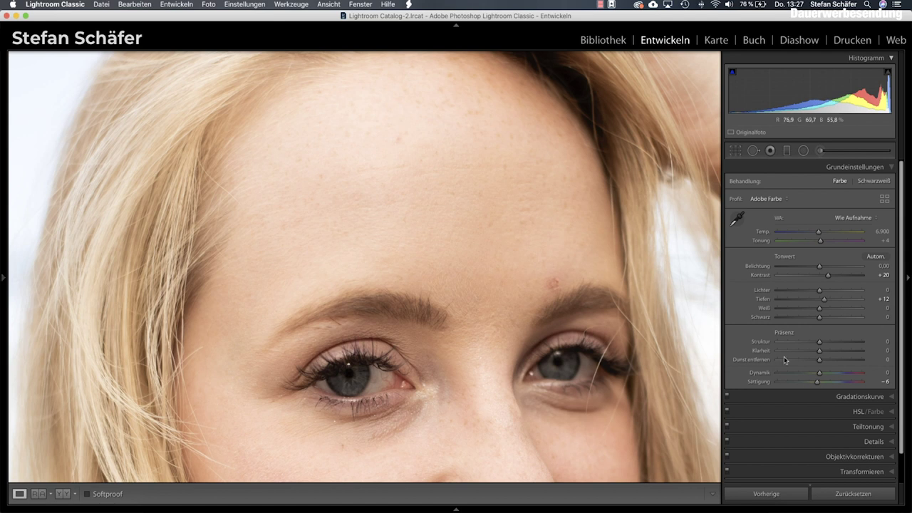
{"action": "left_click_drag", "start_coordinate": [818, 343], "coordinate": [787, 346]}
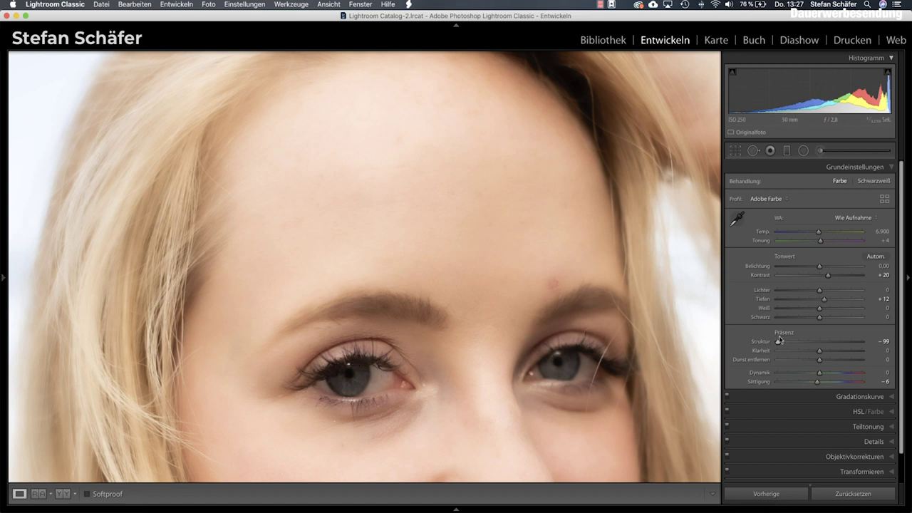
Try Klarheit and Struktur at −100 on the skin, then reset both to 0.
{"action": "left_click_drag", "start_coordinate": [778, 341], "coordinate": [817, 342]}
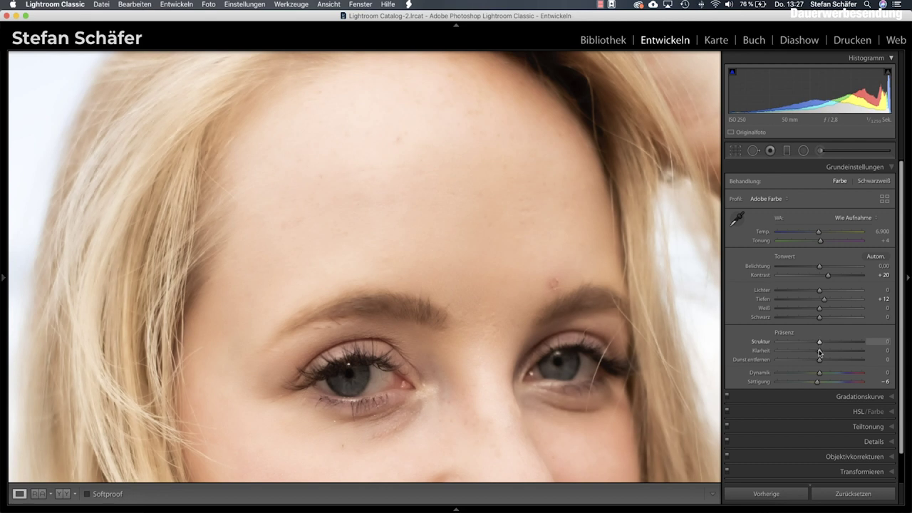
{"action": "left_click_drag", "start_coordinate": [820, 350], "coordinate": [776, 351]}
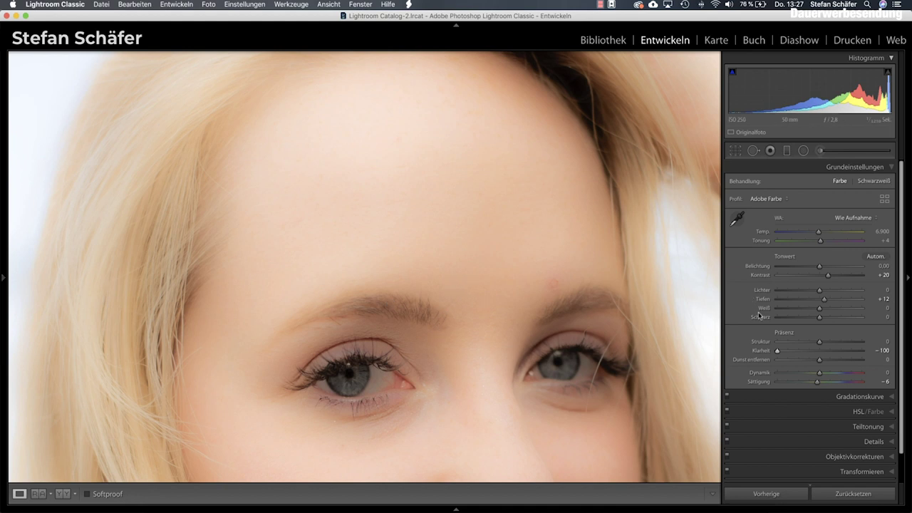
{"action": "left_click_drag", "start_coordinate": [779, 352], "coordinate": [819, 352]}
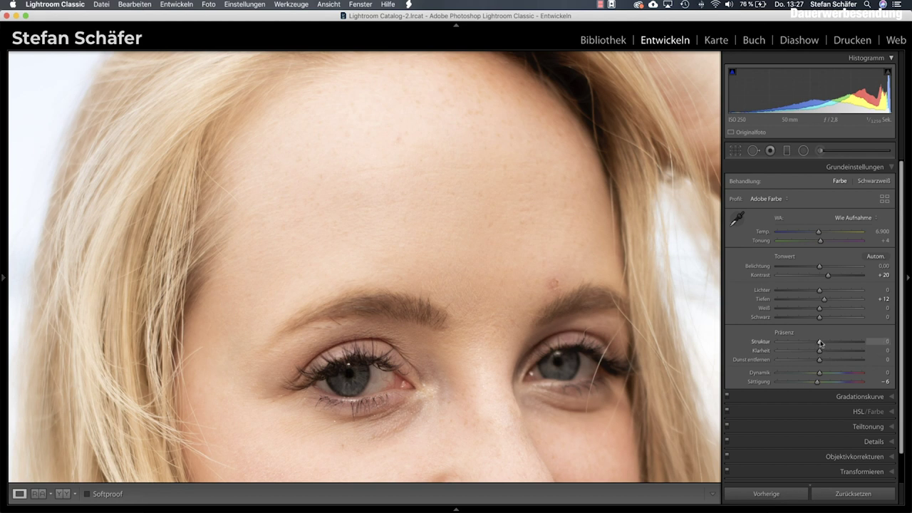
{"action": "left_click_drag", "start_coordinate": [819, 342], "coordinate": [777, 346]}
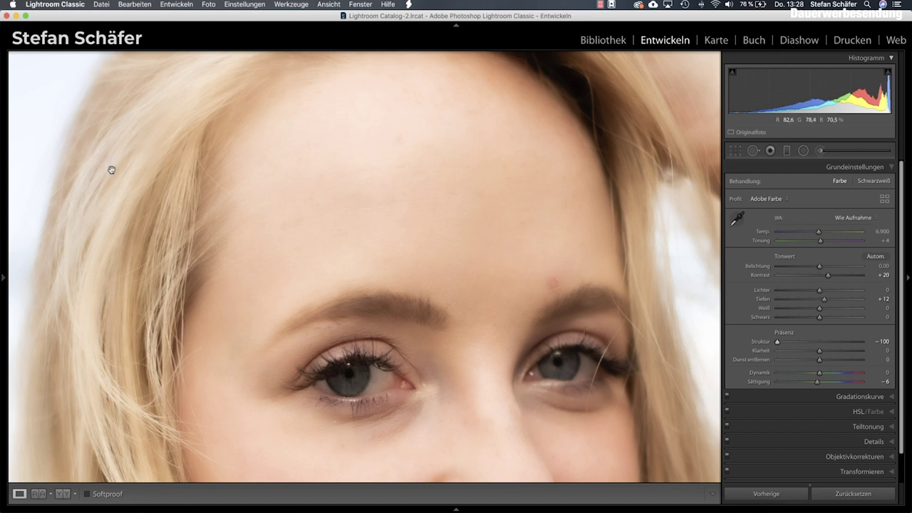
{"action": "left_click_drag", "start_coordinate": [807, 345], "coordinate": [819, 344]}
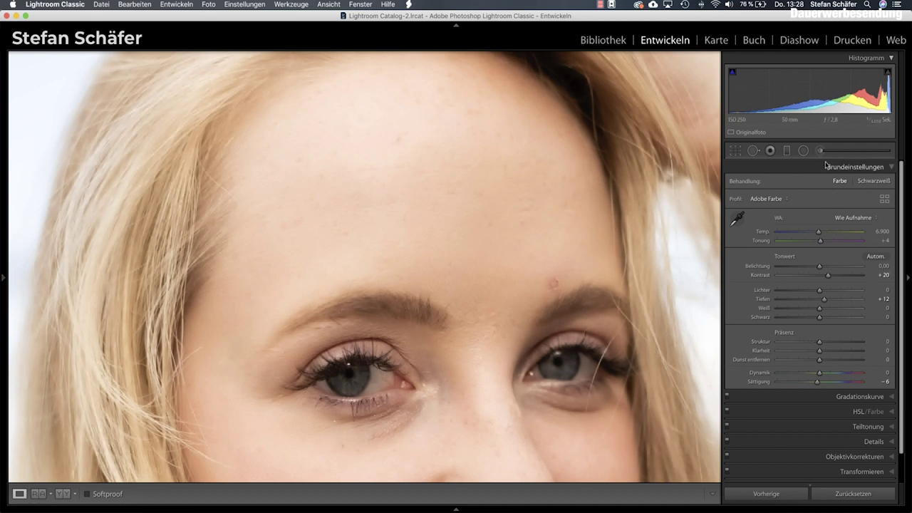
{"action": "left_click", "coordinate": [821, 151]}
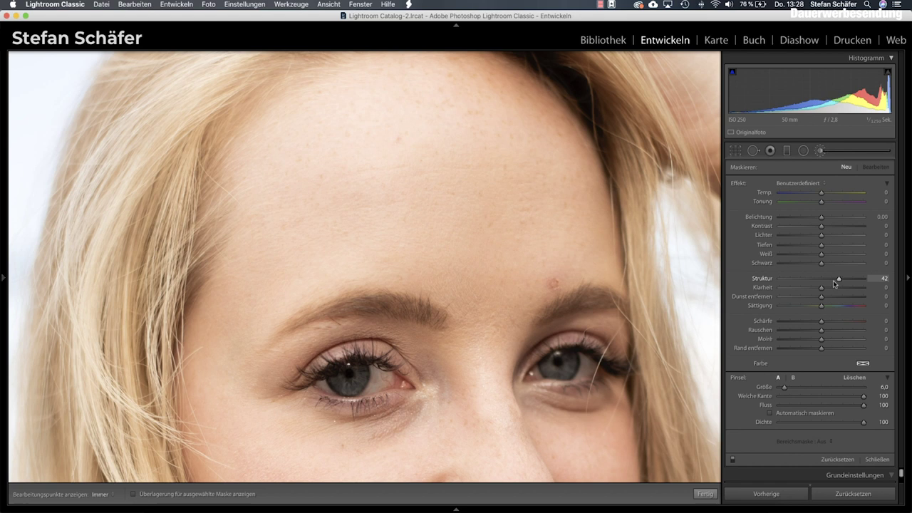
Set the brush to Struktur −60 at size 12,6 and paint the skin beside the eye.
{"action": "left_click_drag", "start_coordinate": [835, 278], "coordinate": [800, 280]}
{"action": "left_click_drag", "start_coordinate": [785, 390], "coordinate": [790, 390]}
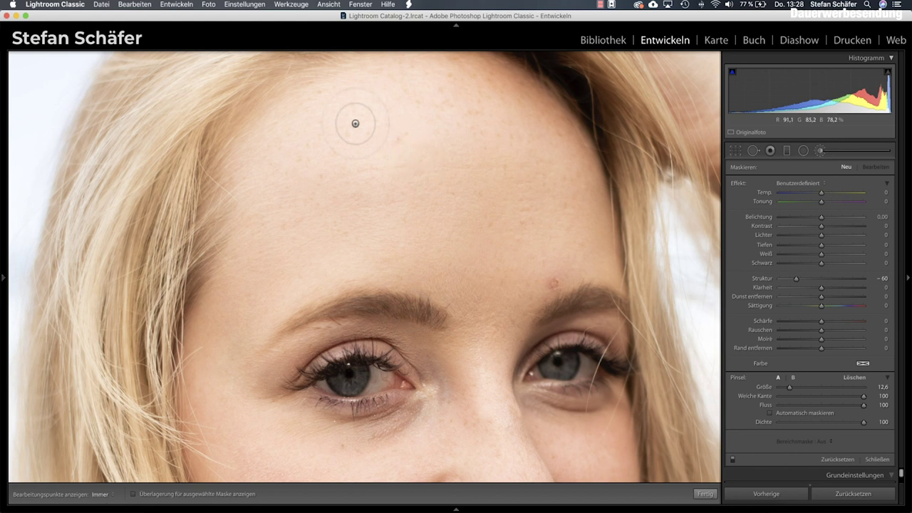
{"action": "key", "text": "h"}
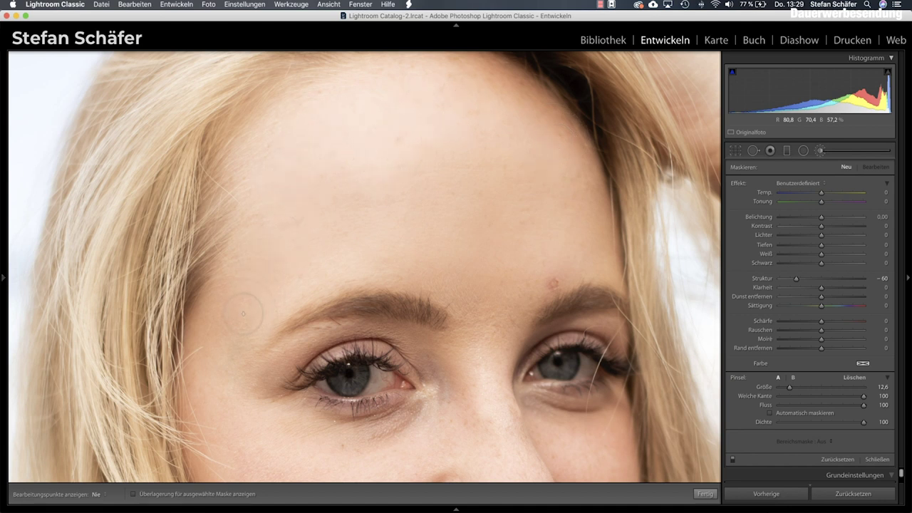
{"action": "left_click_drag", "start_coordinate": [485, 279], "coordinate": [504, 280]}
{"action": "key", "text": "h"}
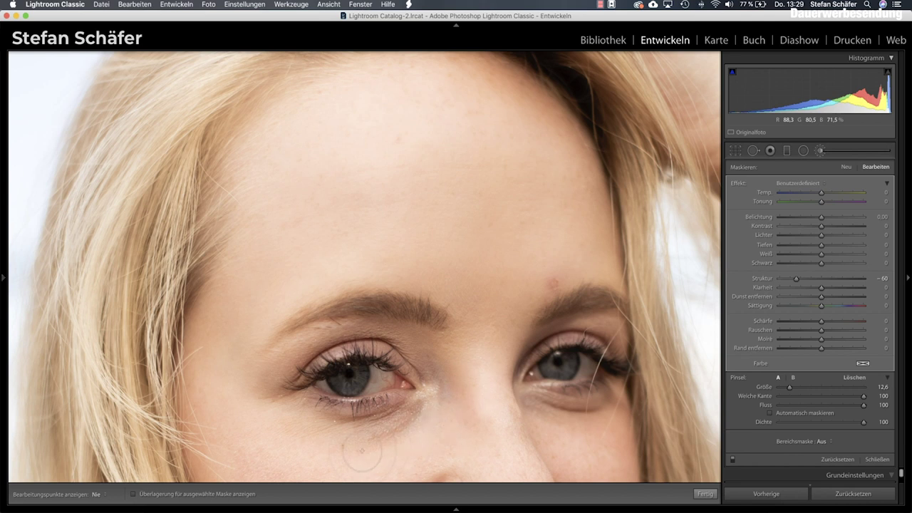
Shrink the brush to size 7,0 and pan up to the forehead, toggling edit pins.
{"action": "key", "text": "h"}
{"action": "key", "text": "h"}
{"action": "scroll", "coordinate": [505, 382], "scroll_direction": "down", "scroll_amount": 3}
{"action": "scroll", "coordinate": [478, 282], "scroll_direction": "down", "scroll_amount": 5}
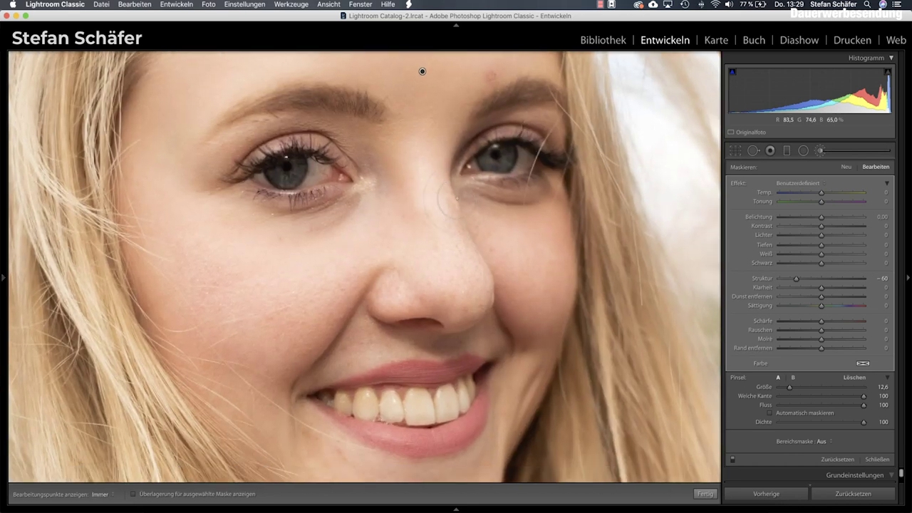
{"action": "key", "text": "h"}
{"action": "key", "text": "h"}
{"action": "key", "text": "h"}
{"action": "key", "text": "h"}
{"action": "scroll", "coordinate": [321, 384], "scroll_direction": "down", "scroll_amount": 3}
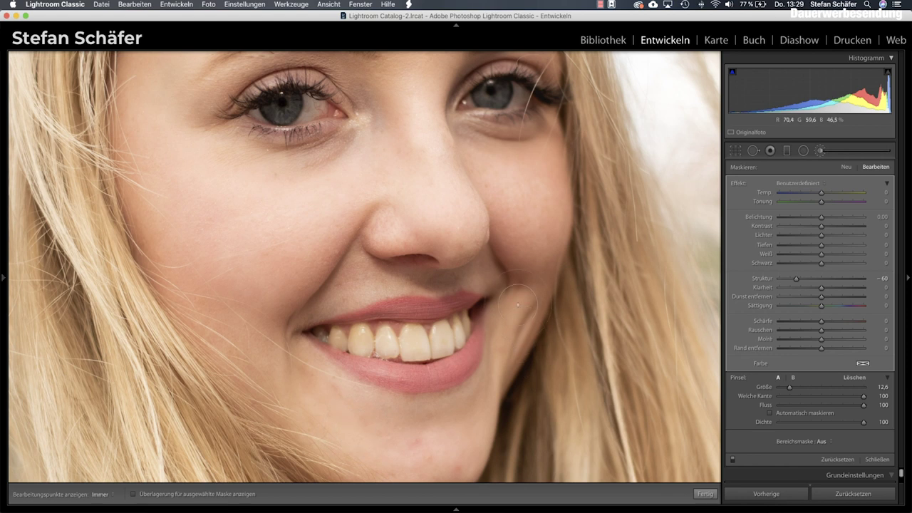
{"action": "key", "text": "h"}
{"action": "key", "text": "h"}
{"action": "key", "text": "h"}
{"action": "left_click_drag", "start_coordinate": [275, 190], "coordinate": [288, 299]}
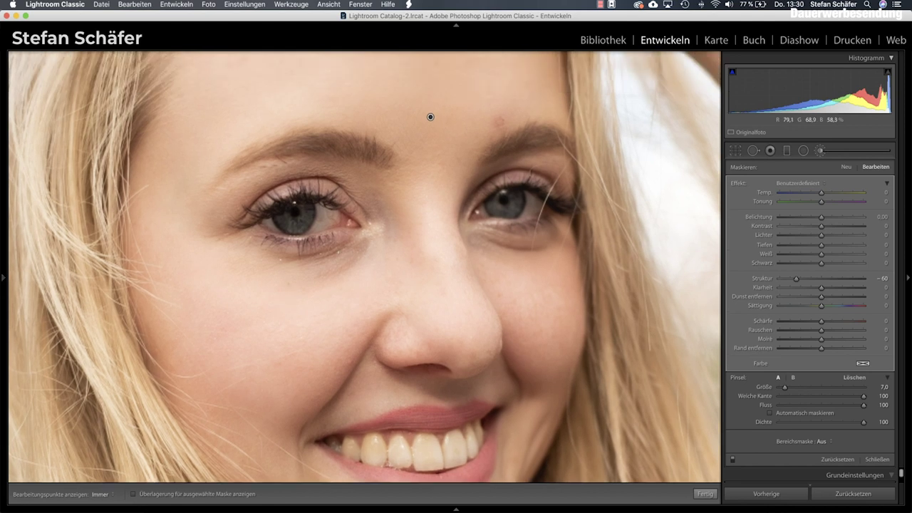
{"action": "left_click_drag", "start_coordinate": [436, 187], "coordinate": [436, 288]}
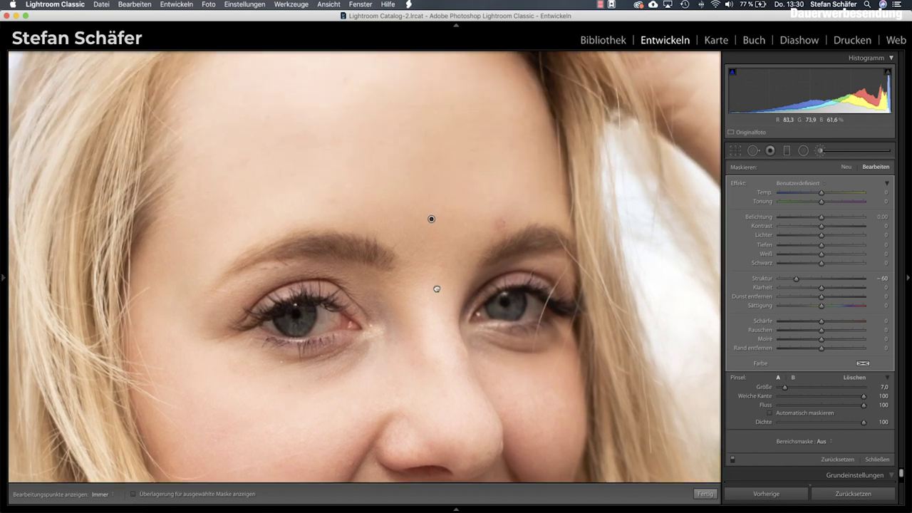
Toggle the skin mask off and on to compare, then set its Struktur to −35.
{"action": "left_click", "coordinate": [733, 460]}
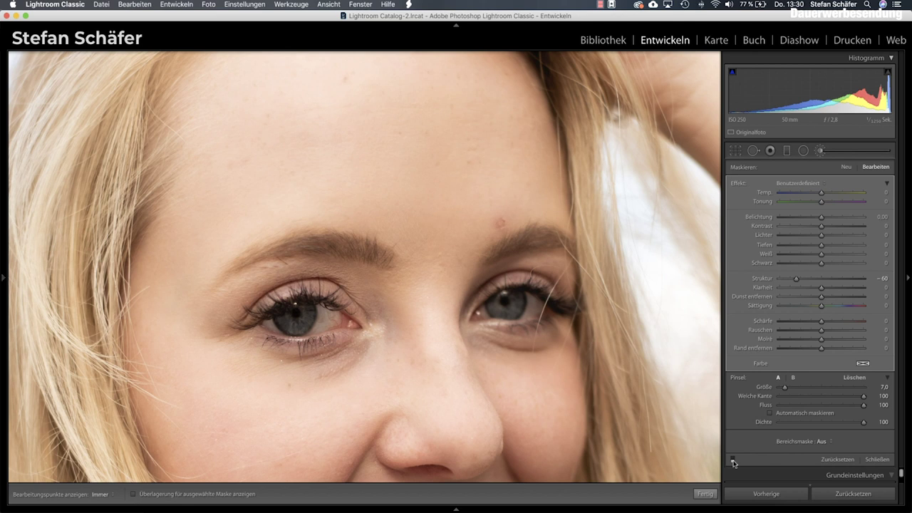
{"action": "left_click", "coordinate": [733, 460]}
{"action": "left_click_drag", "start_coordinate": [798, 280], "coordinate": [803, 281]}
Heal the red forehead blemish with a smaller spot-removal brush in Heal mode.
{"action": "left_click", "coordinate": [703, 493]}
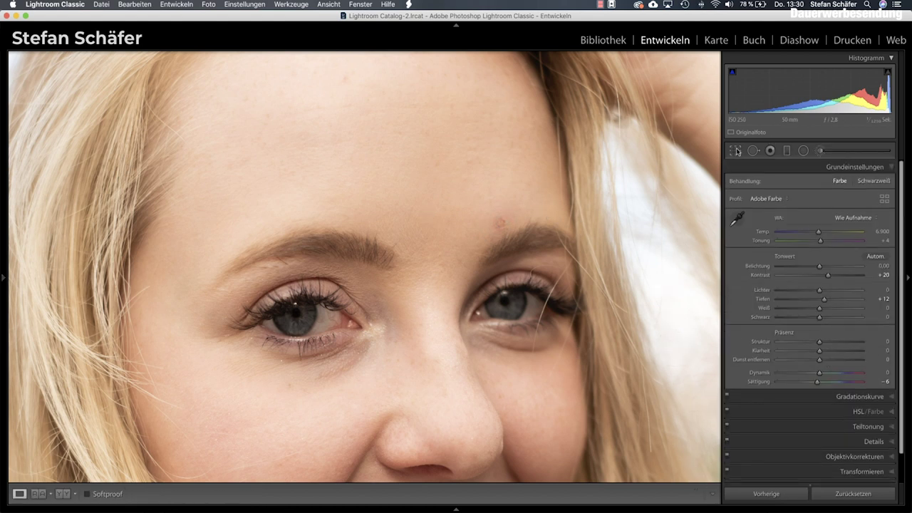
{"action": "left_click", "coordinate": [752, 151]}
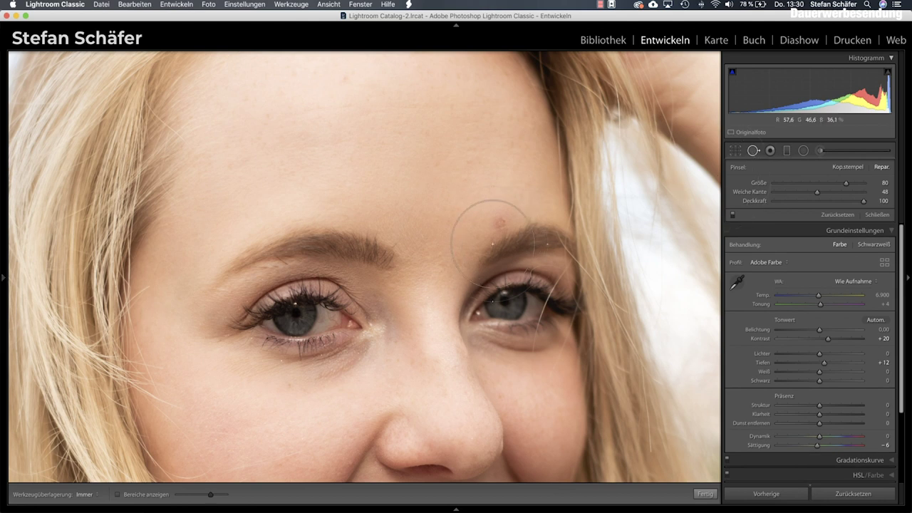
{"action": "scroll", "coordinate": [501, 221], "scroll_direction": "down", "scroll_amount": 1}
{"action": "scroll", "coordinate": [500, 220], "scroll_direction": "down", "scroll_amount": 2}
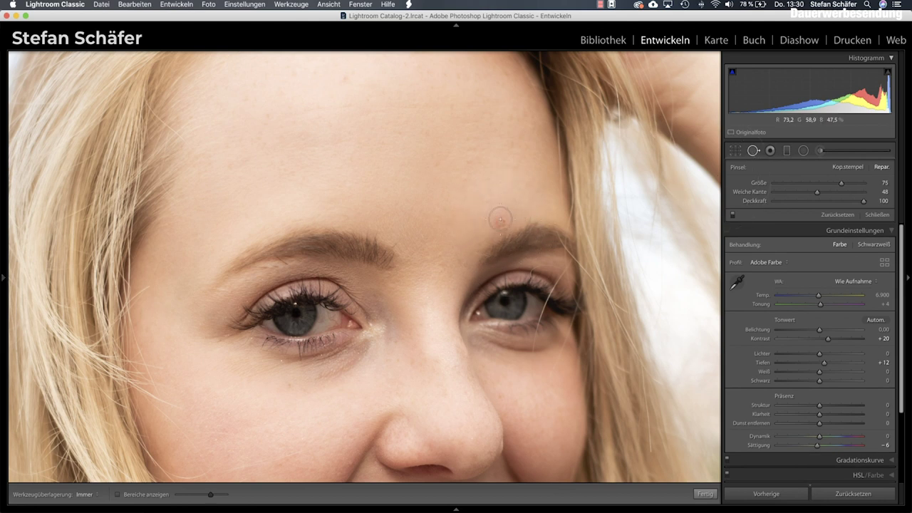
{"action": "scroll", "coordinate": [501, 221], "scroll_direction": "down", "scroll_amount": 5}
{"action": "left_click", "coordinate": [501, 222]}
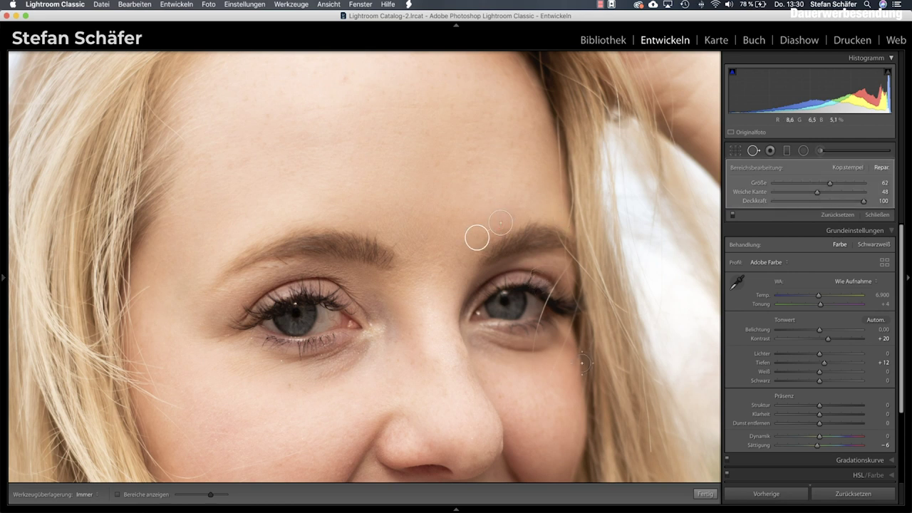
{"action": "left_click", "coordinate": [697, 493]}
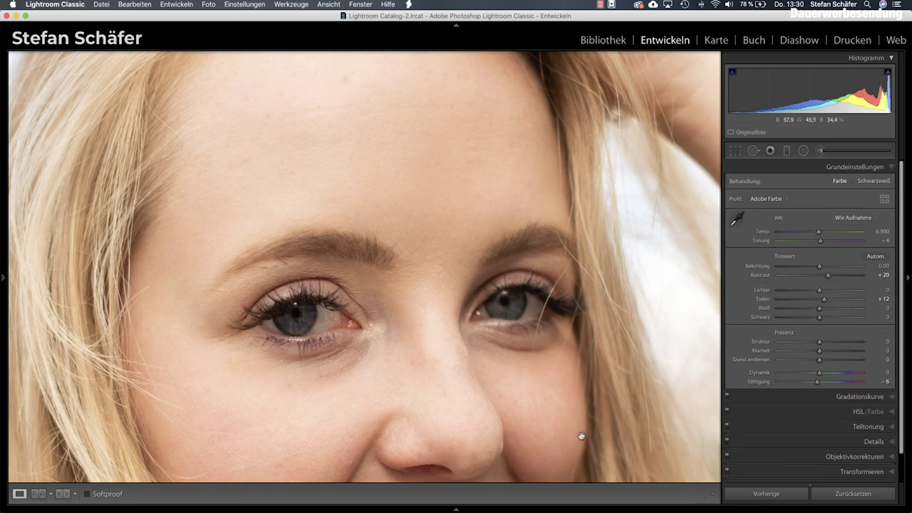
Compare the fitted portrait with the original, then zoom in close on the eyes.
{"action": "left_click", "coordinate": [598, 376]}
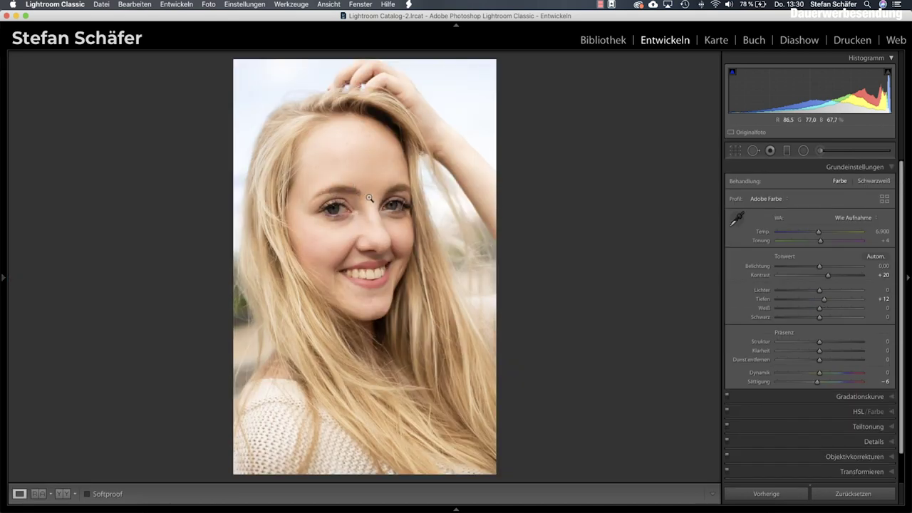
{"action": "key", "text": "backslash"}
{"action": "key", "text": "backslash"}
{"action": "key", "text": "backslash"}
{"action": "key", "text": "backslash"}
{"action": "key", "text": "backslash"}
{"action": "key", "text": "backslash"}
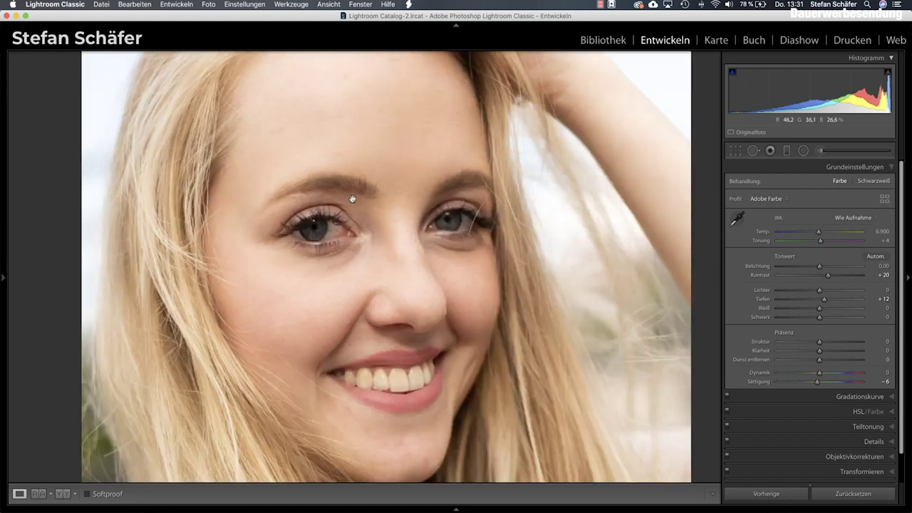
{"action": "left_click", "coordinate": [348, 191]}
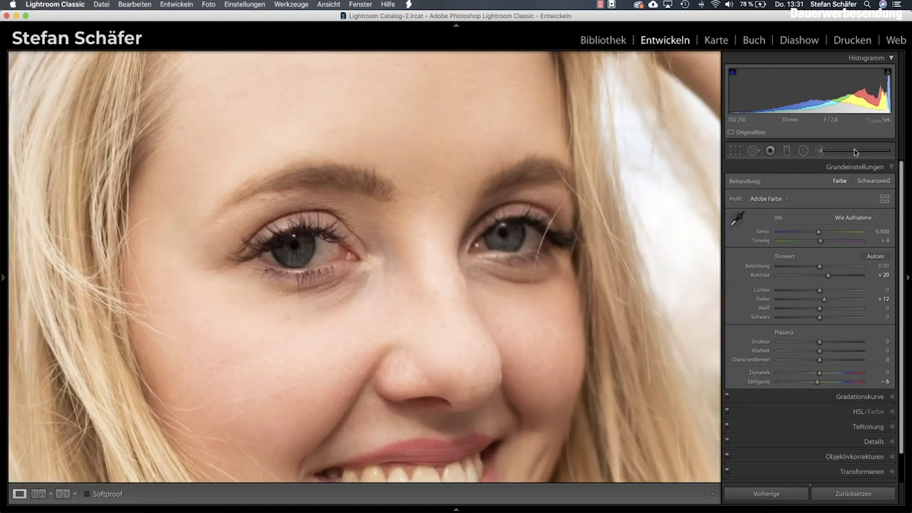
{"action": "key", "text": "k"}
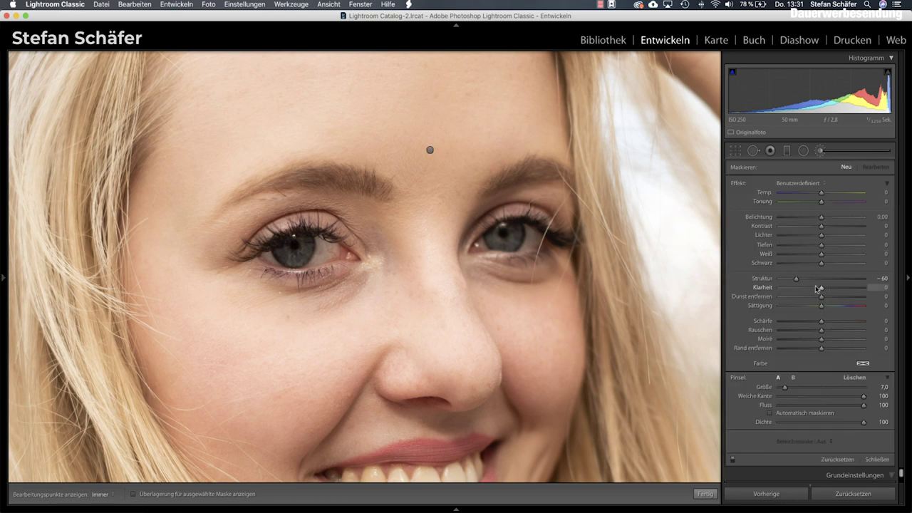
Set the brush Struktur to +50 and paint detail onto the eyebrow and left upper lashes.
{"action": "left_click_drag", "start_coordinate": [796, 282], "coordinate": [836, 282]}
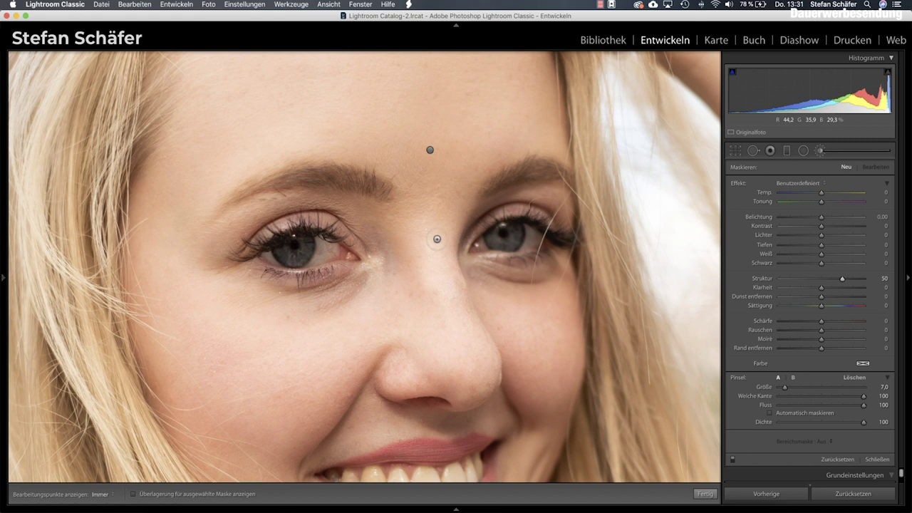
{"action": "scroll", "coordinate": [374, 193], "scroll_direction": "down", "scroll_amount": 1}
{"action": "key", "text": "h"}
{"action": "left_click_drag", "start_coordinate": [430, 150], "coordinate": [383, 190]}
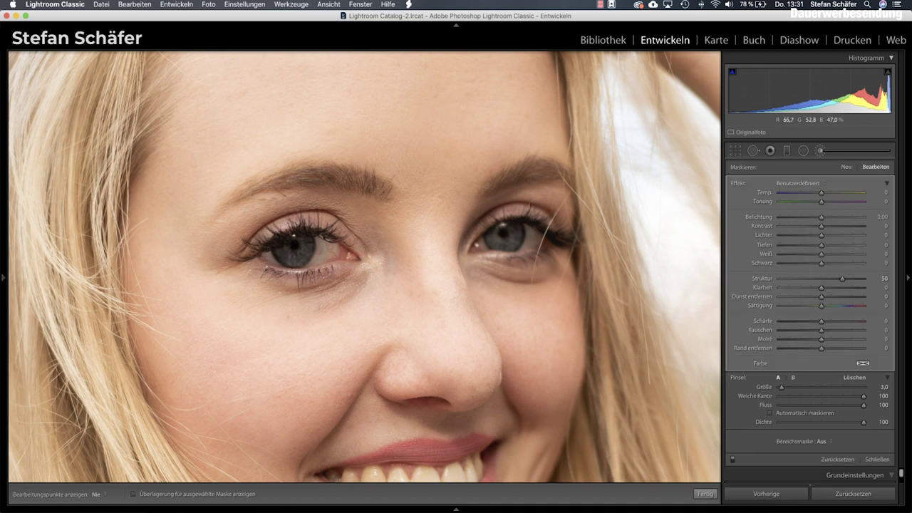
{"action": "mouse_move", "coordinate": [256, 255]}
{"action": "left_mouse_down"}
{"action": "mouse_move", "coordinate": [321, 229]}
{"action": "mouse_move", "coordinate": [310, 235]}
{"action": "left_mouse_up"}
Toggle the mask edit pins and recentre the view on the left eye and brow.
{"action": "key", "text": "h"}
{"action": "key", "text": "h"}
{"action": "key", "text": "h"}
{"action": "left_click_drag", "start_coordinate": [110, 291], "coordinate": [222, 378]}
{"action": "key", "text": "h"}
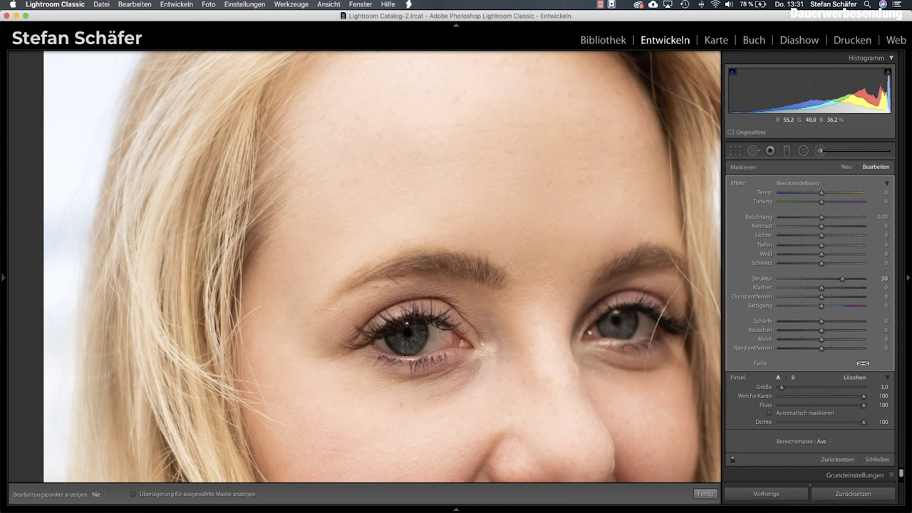
{"action": "key", "text": "h"}
{"action": "scroll", "coordinate": [495, 278], "scroll_direction": "up", "scroll_amount": 5}
{"action": "scroll", "coordinate": [187, 252], "scroll_direction": "down", "scroll_amount": 1}
{"action": "key", "text": "h"}
{"action": "key", "text": "h"}
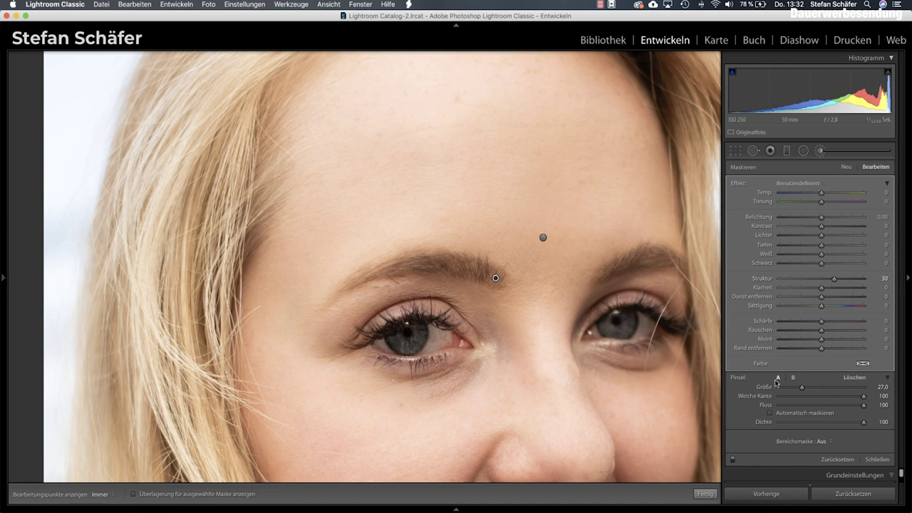
Finish the brush edits and compare the whole portrait against the unedited original.
{"action": "left_click", "coordinate": [707, 494]}
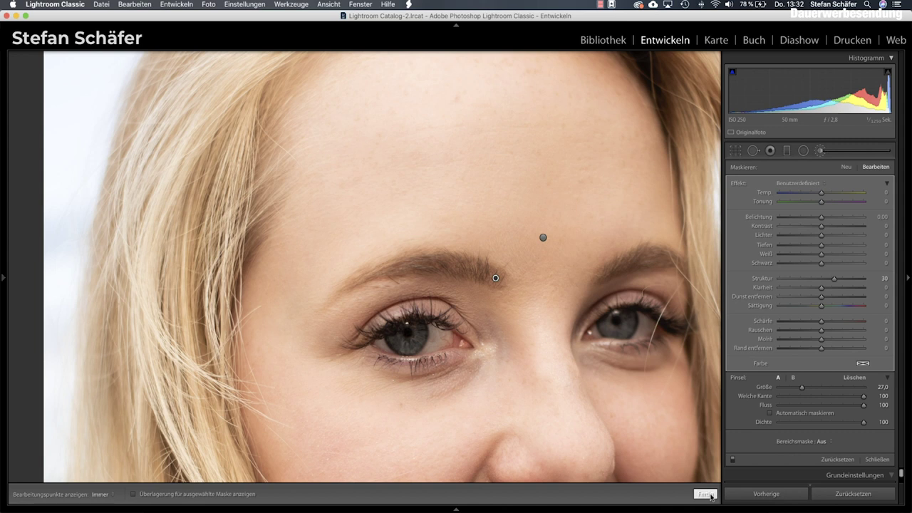
{"action": "left_click", "coordinate": [543, 371]}
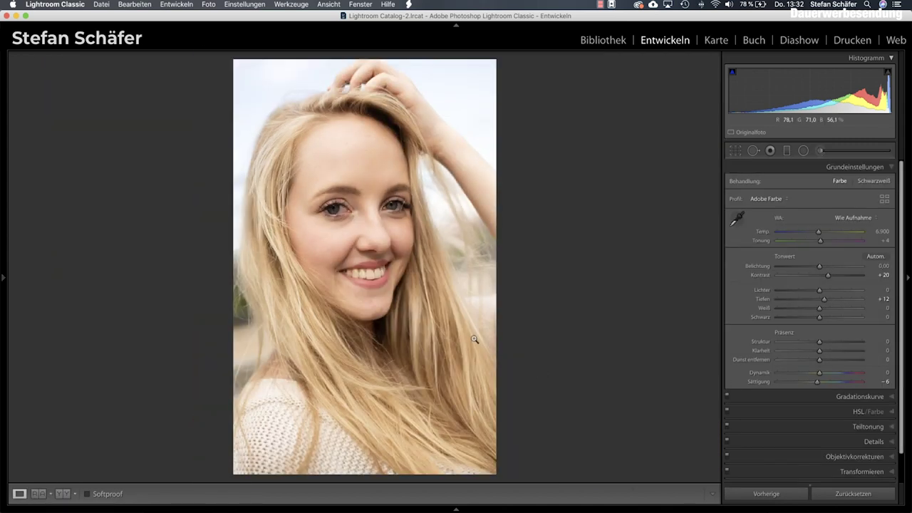
{"action": "key", "text": "backslash"}
{"action": "key", "text": "backslash"}
{"action": "key", "text": "backslash"}
{"action": "key", "text": "backslash"}
Zoom in close on the eyes and flip between before and after views.
{"action": "left_click", "coordinate": [340, 190]}
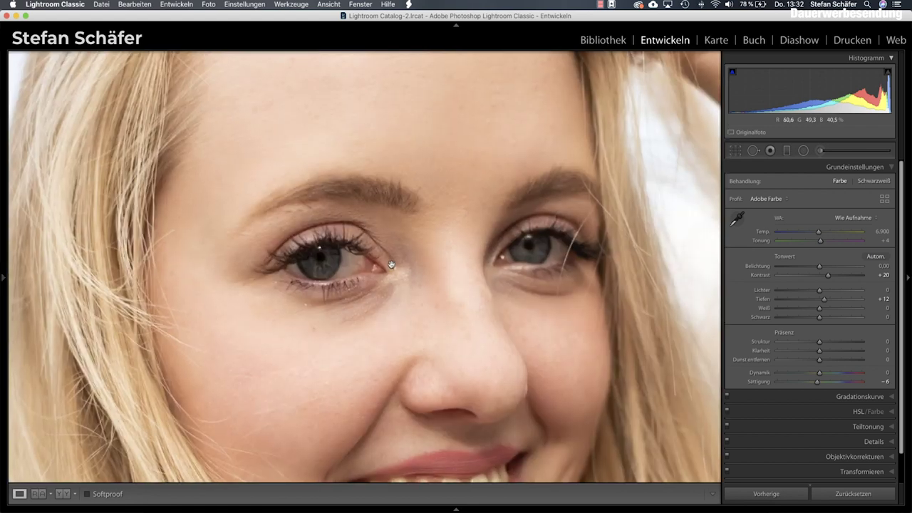
{"action": "key", "text": "backslash"}
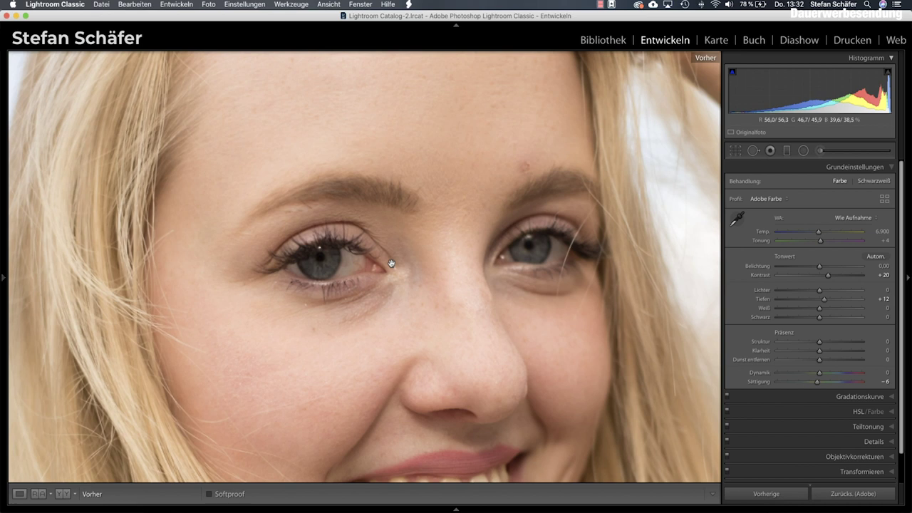
{"action": "key", "text": "backslash"}
{"action": "key", "text": "backslash"}
{"action": "key", "text": "backslash"}
{"action": "key", "text": "backslash"}
{"action": "key", "text": "backslash"}
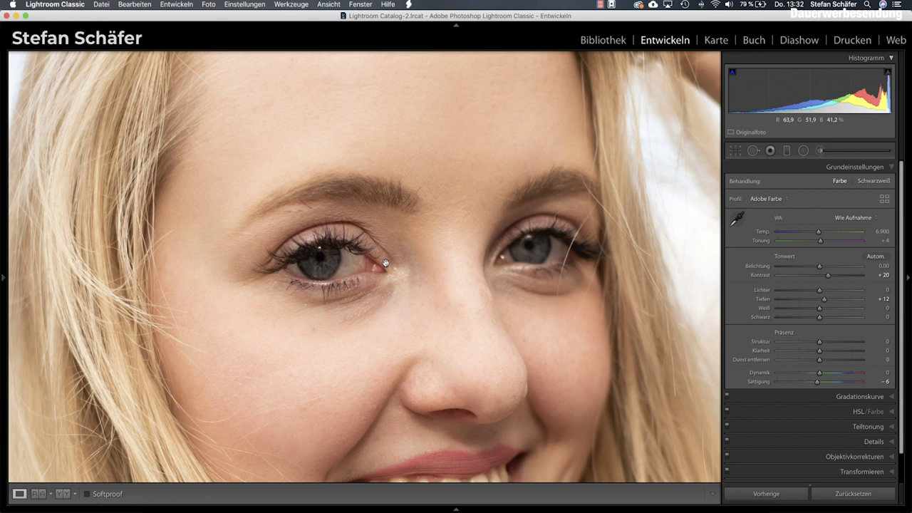
{"action": "key", "text": "backslash"}
{"action": "key", "text": "backslash"}
{"action": "key", "text": "backslash"}
{"action": "key", "text": "backslash"}
Zoom out to the full portrait and raise Lichter to +19.
{"action": "key", "text": "z"}
{"action": "left_click_drag", "start_coordinate": [822, 292], "coordinate": [824, 291]}
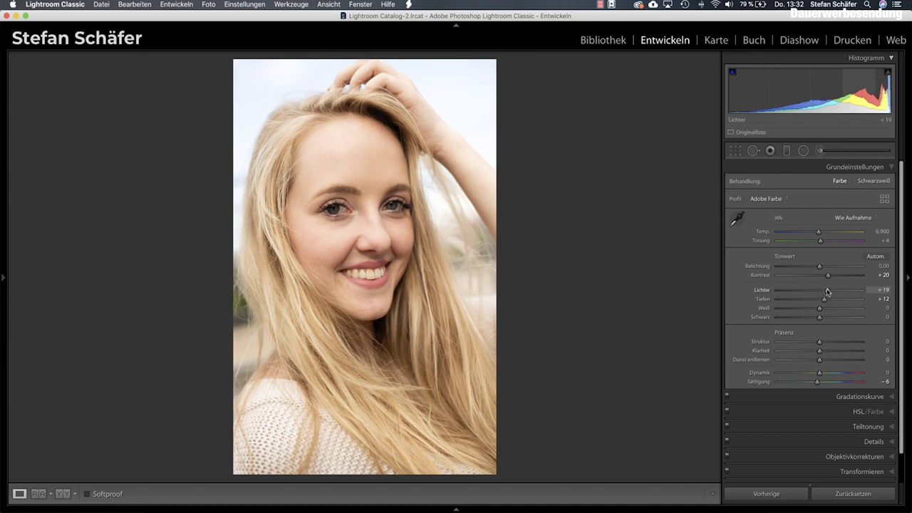
{"action": "scroll", "coordinate": [855, 442], "scroll_direction": "down", "scroll_amount": 1}
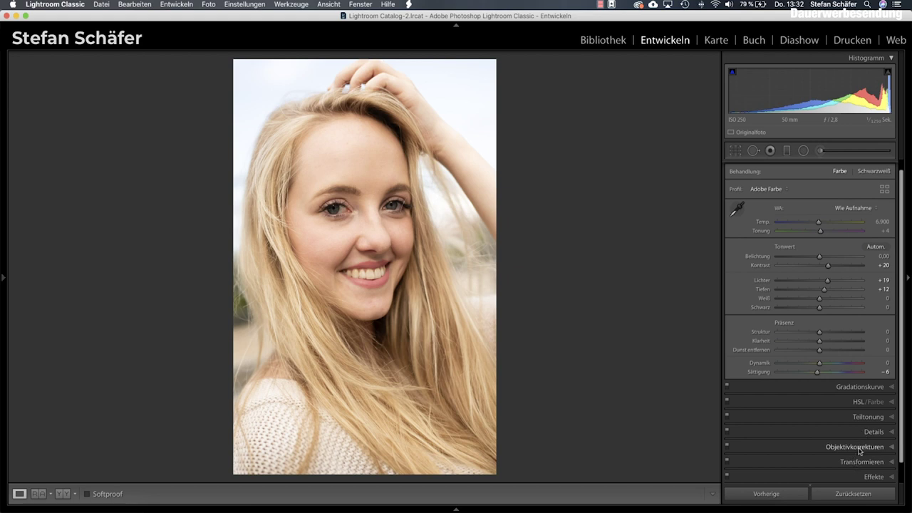
Add a post-crop vignette with Betrag −15, Weiche Kante 58 and Mittelpunkt 50.
{"action": "left_click", "coordinate": [865, 476]}
{"action": "left_click_drag", "start_coordinate": [819, 308], "coordinate": [813, 308]}
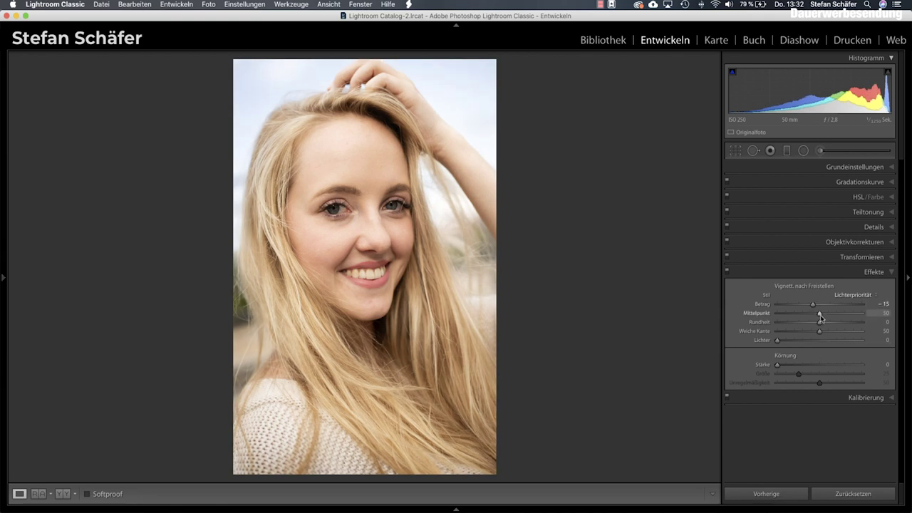
{"action": "left_click_drag", "start_coordinate": [819, 331], "coordinate": [826, 331]}
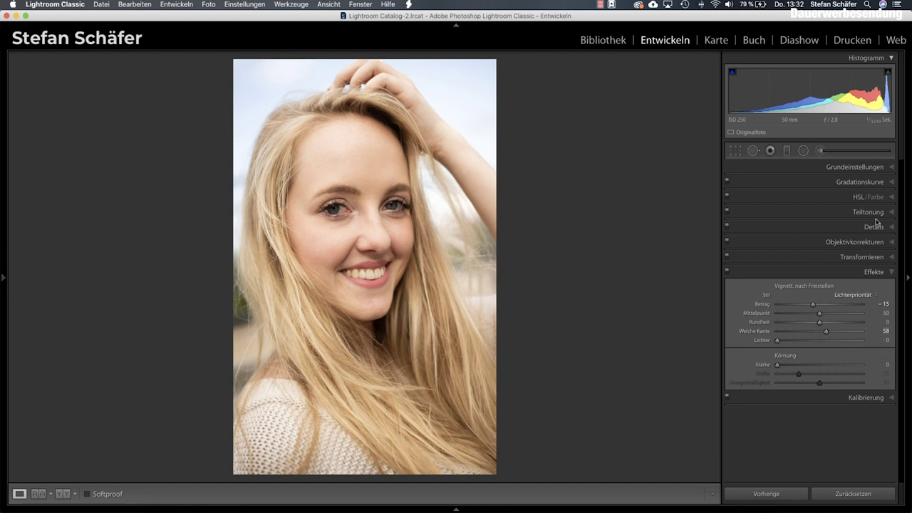
{"action": "left_click", "coordinate": [873, 227]}
Set sharpening Betrag to 70 and Maskieren to 41, checking the face at 1:1.
{"action": "left_click", "coordinate": [358, 211]}
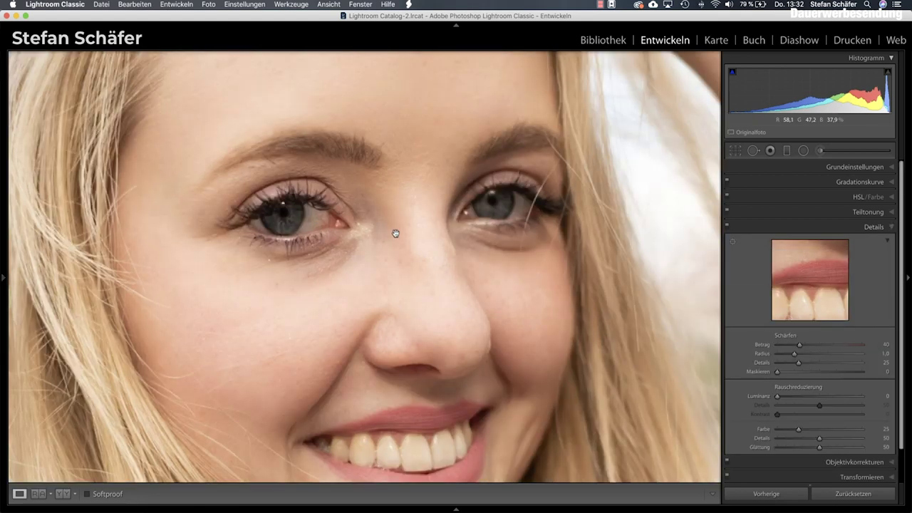
{"action": "left_click_drag", "start_coordinate": [799, 345], "coordinate": [812, 349]}
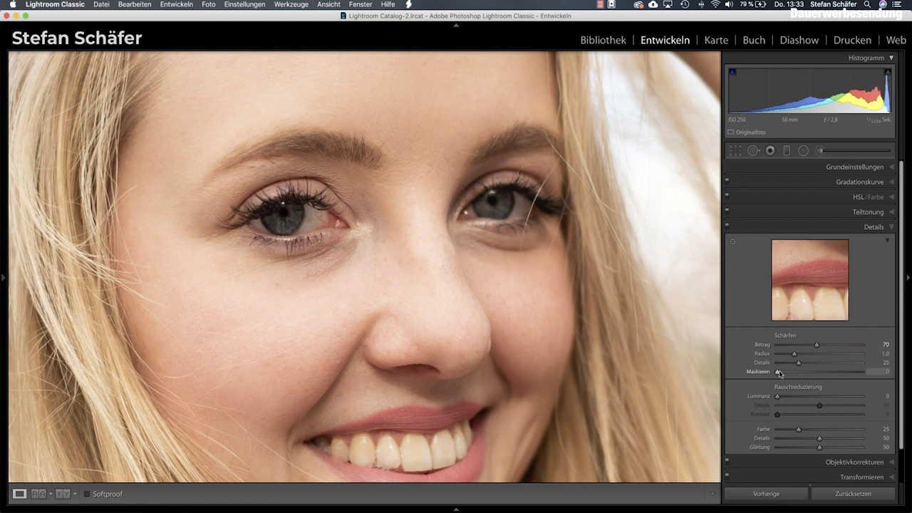
{"action": "left_click", "coordinate": [546, 269]}
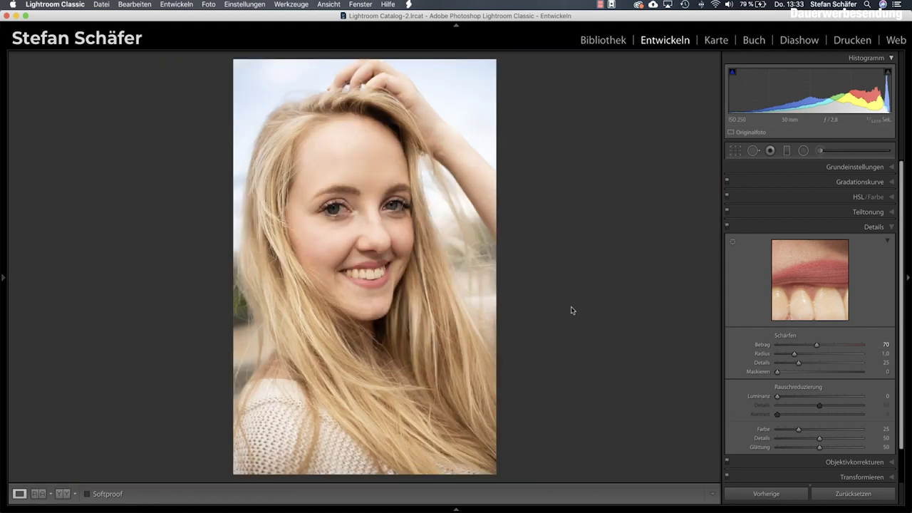
{"action": "left_click_drag", "start_coordinate": [777, 371], "coordinate": [812, 372]}
{"action": "left_click", "coordinate": [345, 217]}
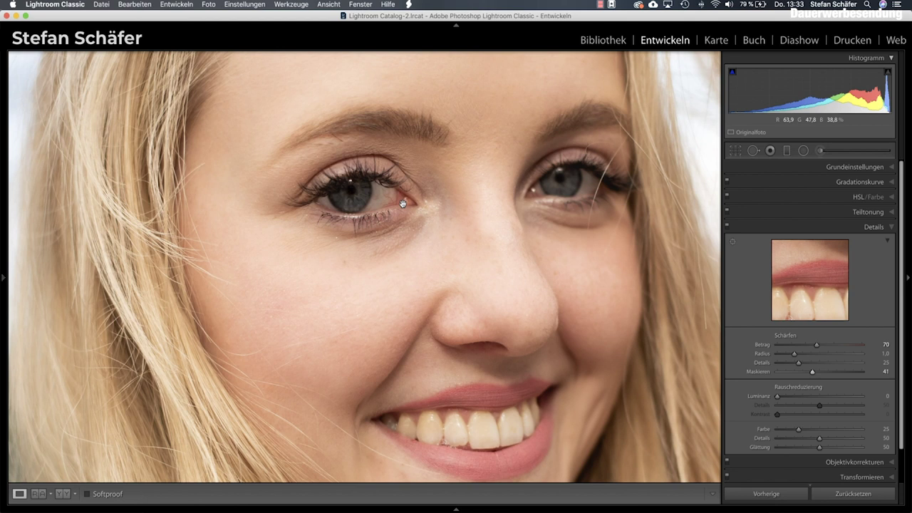
{"action": "left_click", "coordinate": [414, 204]}
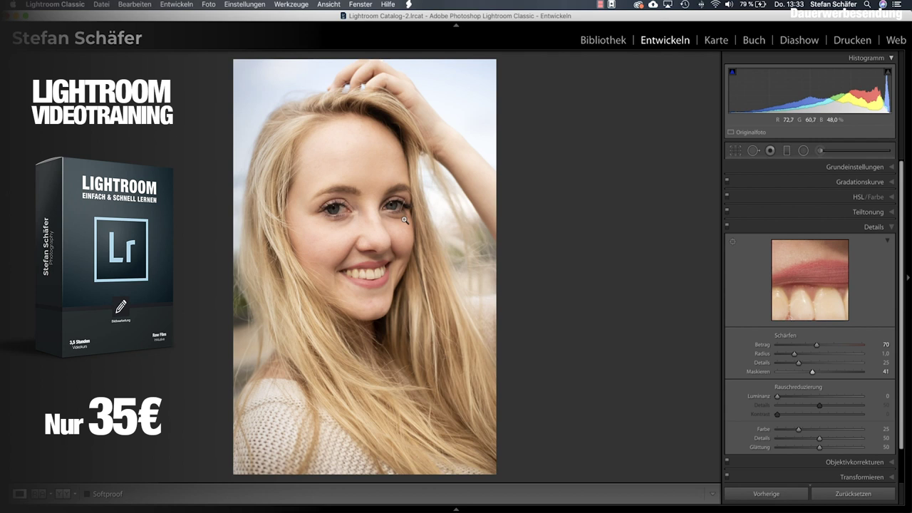
Switch to the Flatiron night street photo and inspect the wet street at 1:1.
{"action": "key", "text": "Right"}
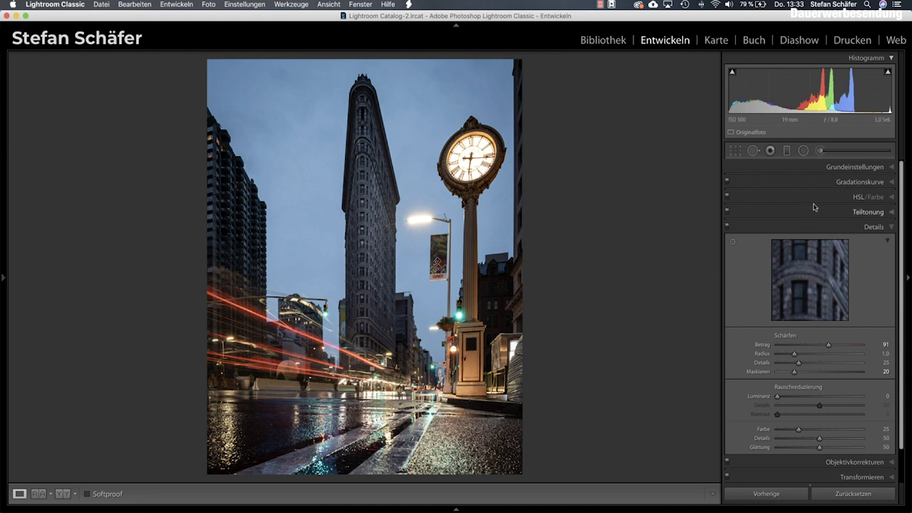
{"action": "left_click", "coordinate": [828, 168]}
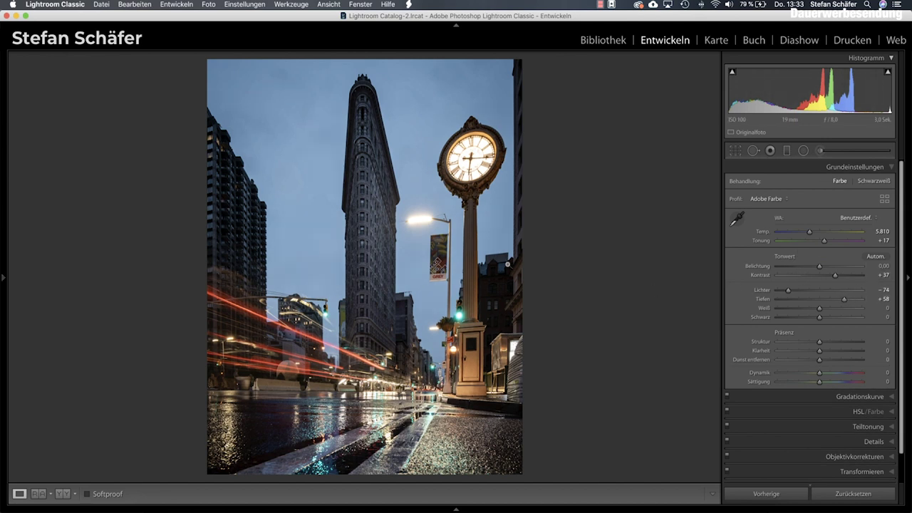
{"action": "left_click", "coordinate": [395, 440]}
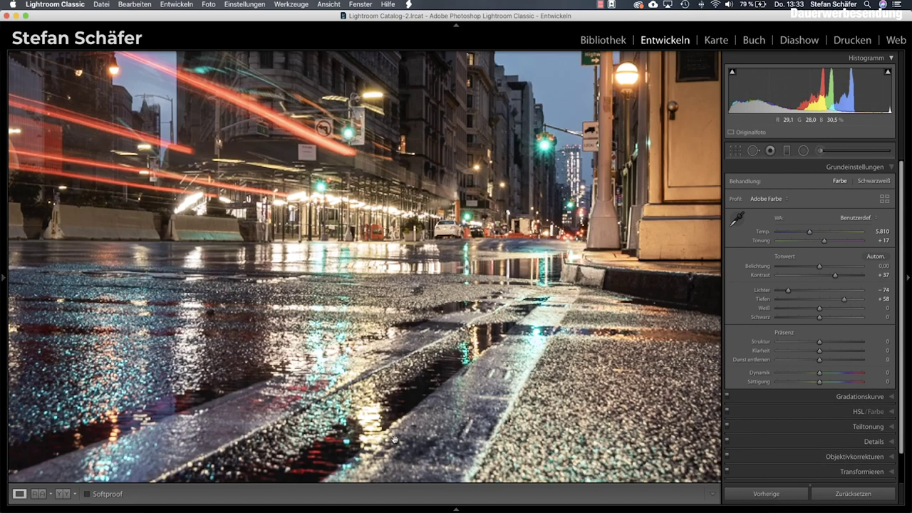
{"action": "left_click", "coordinate": [658, 311]}
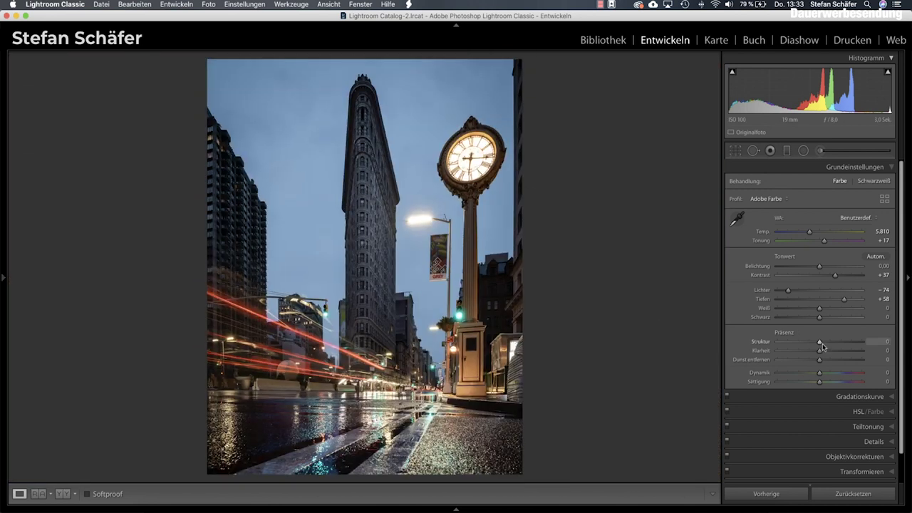
Preview Klarheit at maximum and around +38, then return it to 0.
{"action": "mouse_move", "coordinate": [820, 352]}
{"action": "left_mouse_down"}
{"action": "mouse_move", "coordinate": [882, 352]}
{"action": "mouse_move", "coordinate": [850, 354]}
{"action": "left_mouse_up"}
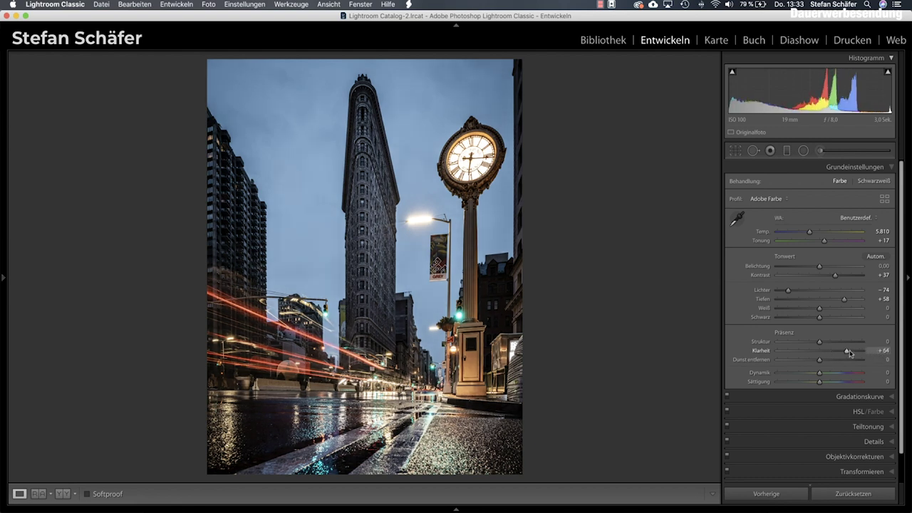
{"action": "left_click_drag", "start_coordinate": [849, 353], "coordinate": [828, 355]}
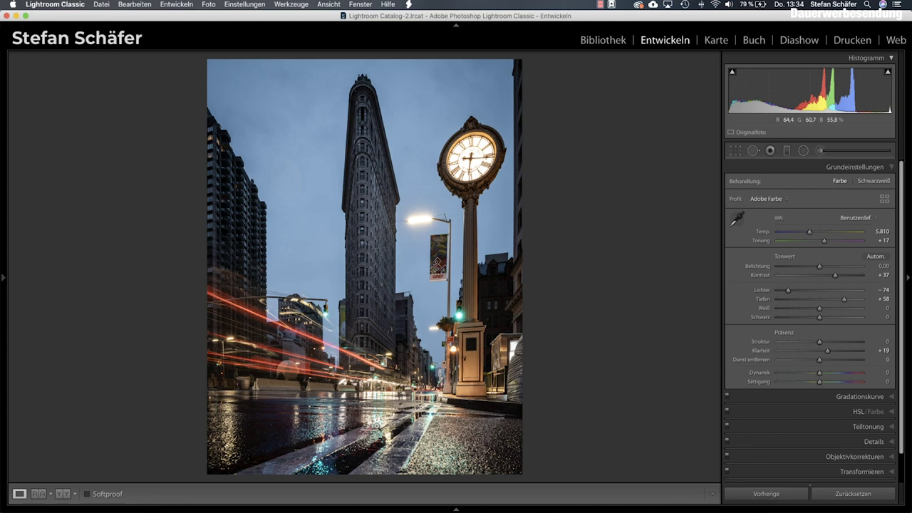
{"action": "left_click_drag", "start_coordinate": [826, 354], "coordinate": [820, 352]}
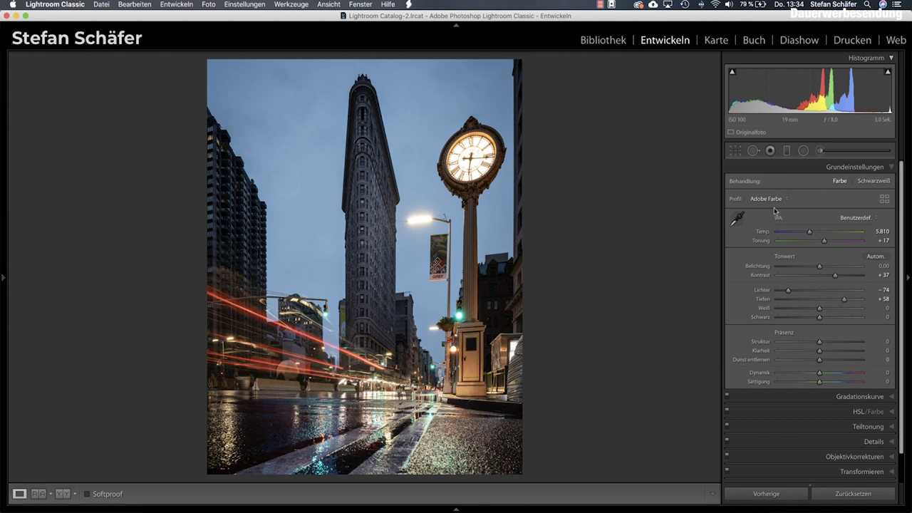
Add a graduated filter over the lower wet street with Struktur 0 and Klarheit +50.
{"action": "left_click", "coordinate": [785, 151]}
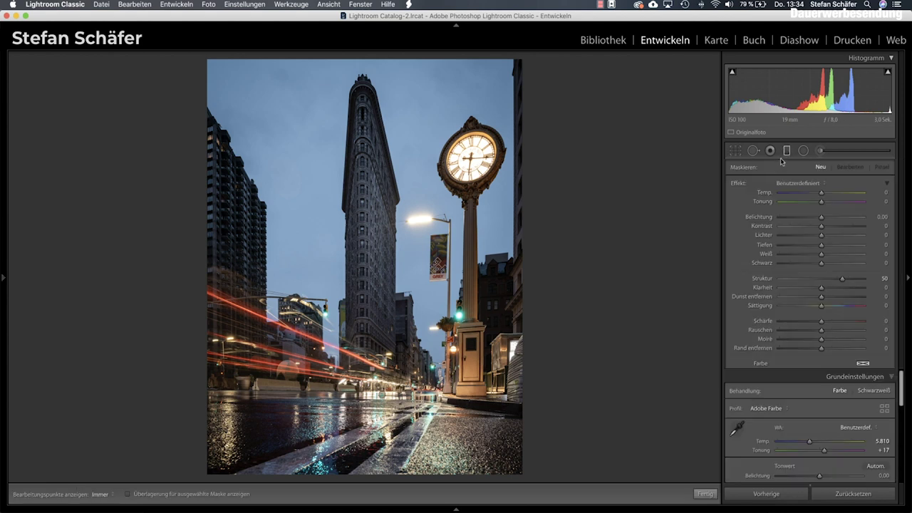
{"action": "left_click_drag", "start_coordinate": [829, 277], "coordinate": [822, 279]}
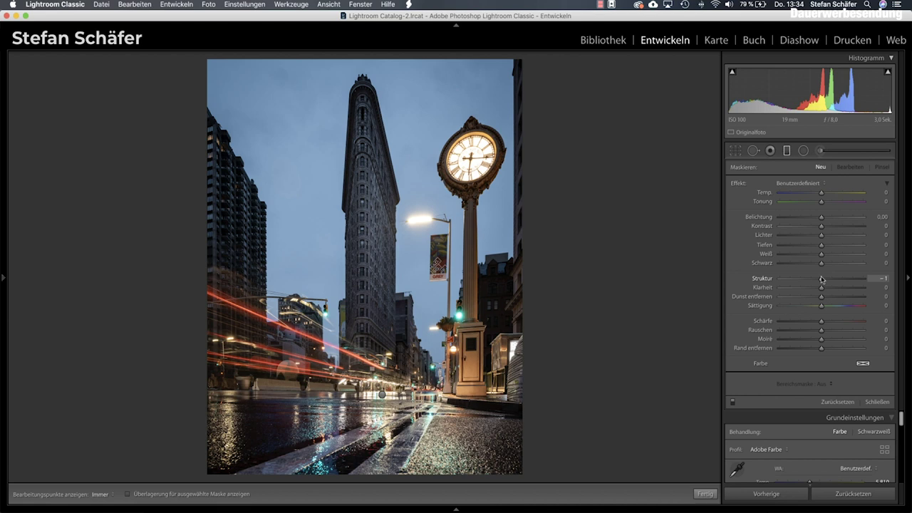
{"action": "left_click_drag", "start_coordinate": [822, 287], "coordinate": [831, 287]}
{"action": "left_click_drag", "start_coordinate": [415, 397], "coordinate": [414, 388]}
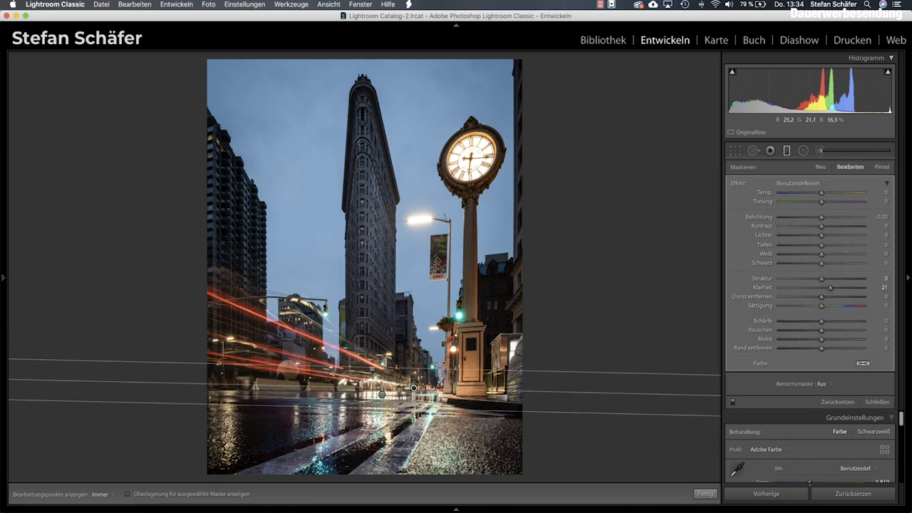
{"action": "mouse_move", "coordinate": [828, 290]}
{"action": "left_mouse_down"}
{"action": "mouse_move", "coordinate": [855, 290]}
{"action": "mouse_move", "coordinate": [843, 290]}
{"action": "left_mouse_up"}
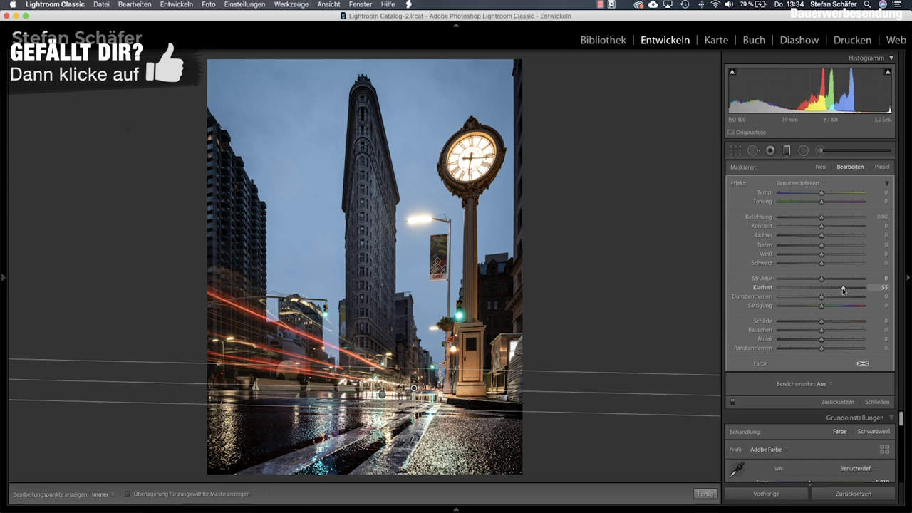
{"action": "left_click_drag", "start_coordinate": [843, 289], "coordinate": [842, 290]}
{"action": "left_click", "coordinate": [877, 402]}
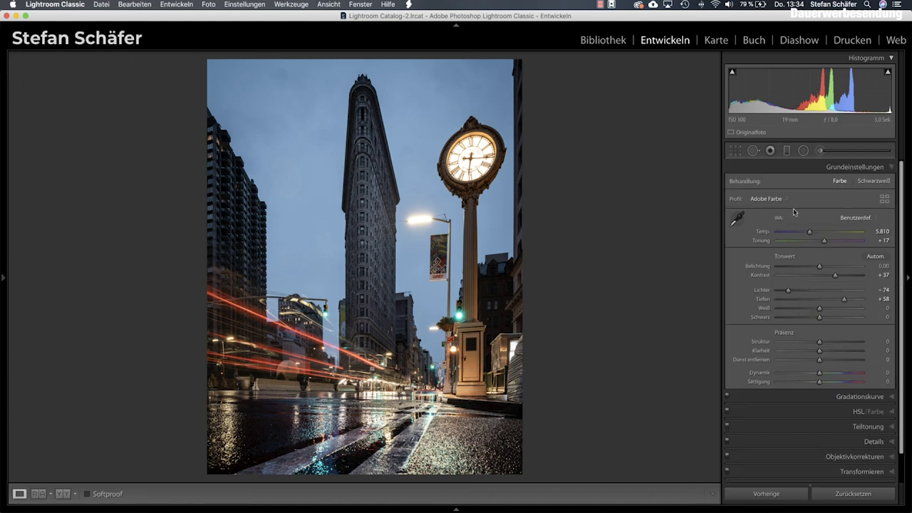
Set global Struktur to +40 after comparing maximum and +19 on the facade at 1:1.
{"action": "left_click_drag", "start_coordinate": [819, 344], "coordinate": [873, 345]}
{"action": "left_click", "coordinate": [372, 293]}
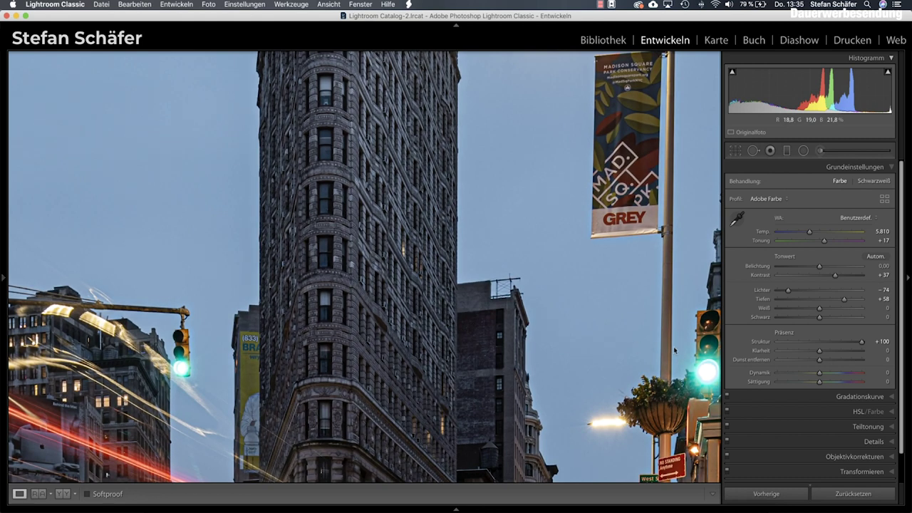
{"action": "left_click_drag", "start_coordinate": [861, 342], "coordinate": [820, 342]}
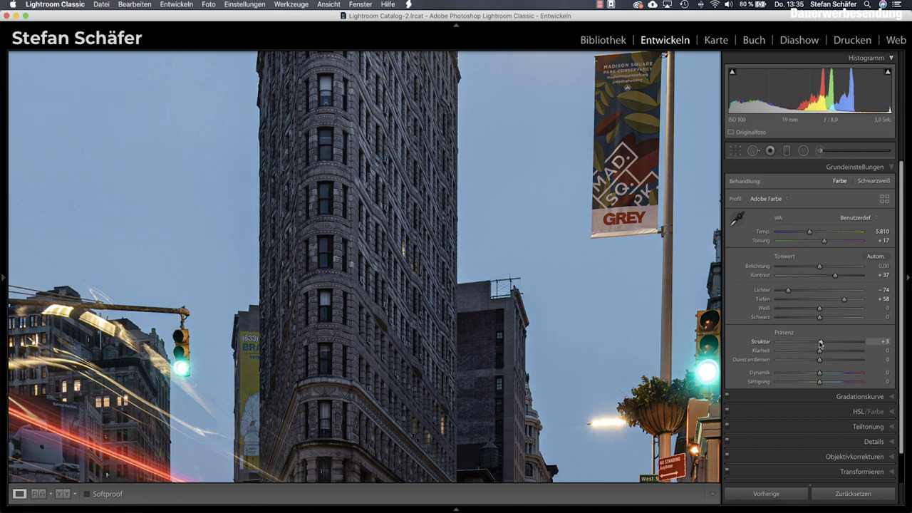
{"action": "mouse_move", "coordinate": [820, 343]}
{"action": "left_mouse_down"}
{"action": "mouse_move", "coordinate": [889, 346]}
{"action": "mouse_move", "coordinate": [837, 345]}
{"action": "left_mouse_up"}
{"action": "left_click", "coordinate": [489, 342]}
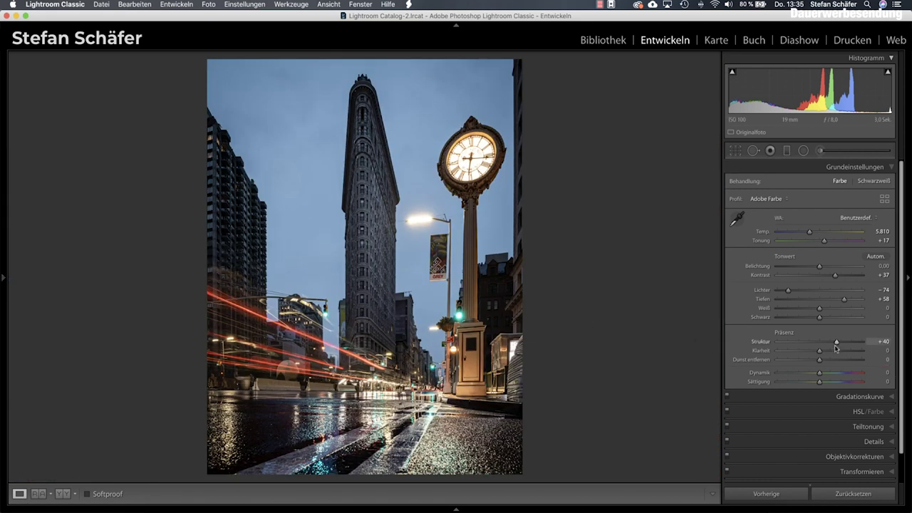